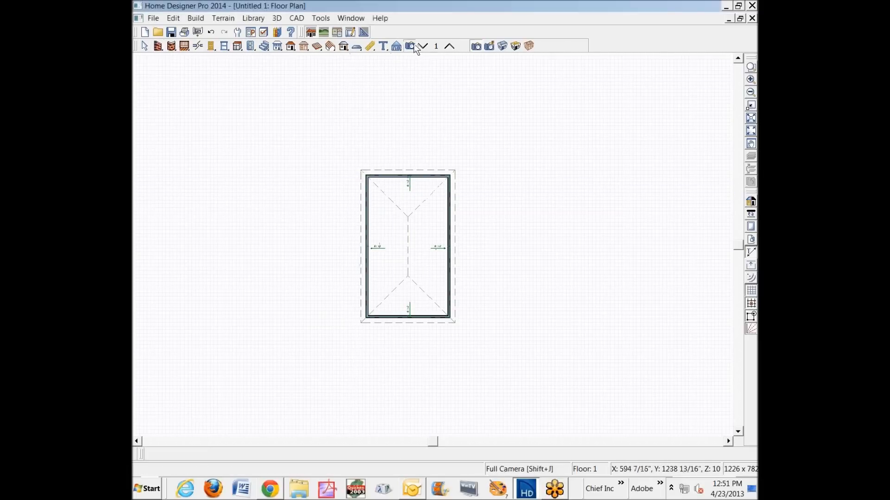
Create a perspective full overview of the house and orbit around it
{"action": "left_click", "coordinate": [501, 47]}
{"action": "left_click_drag", "start_coordinate": [434, 236], "coordinate": [564, 225]}
{"action": "left_click_drag", "start_coordinate": [473, 219], "coordinate": [492, 219]}
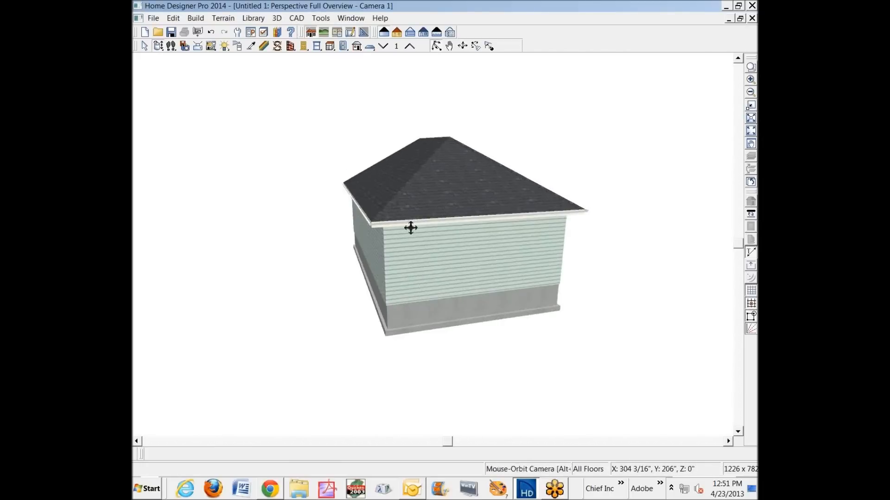
Create a terrain perimeter around the house and view the building from another corner
{"action": "left_click", "coordinate": [225, 18]}
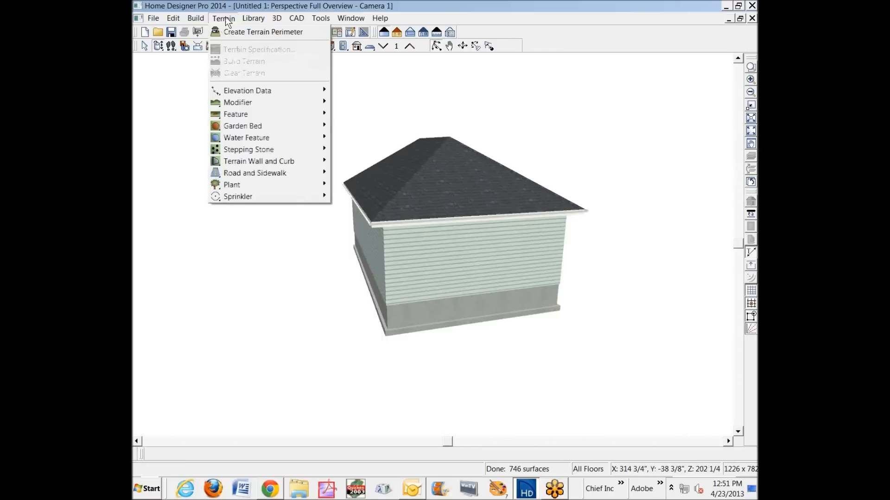
{"action": "left_click", "coordinate": [234, 34]}
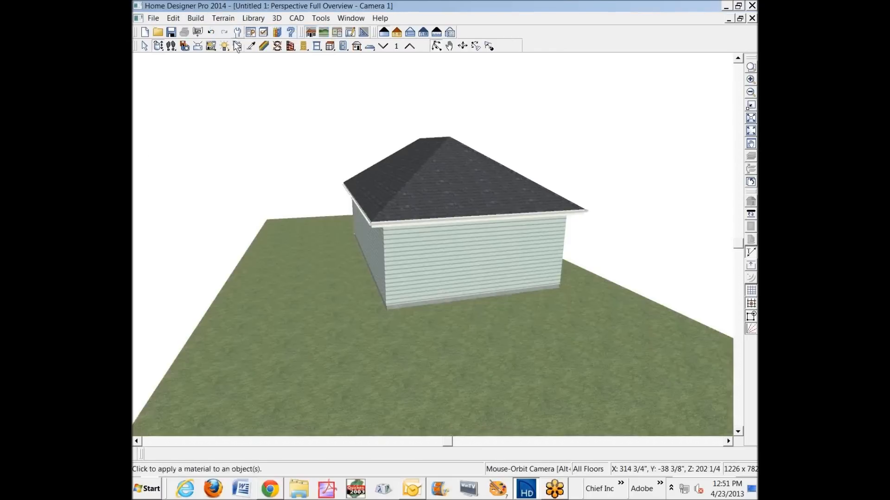
{"action": "left_click_drag", "start_coordinate": [490, 266], "coordinate": [546, 260]}
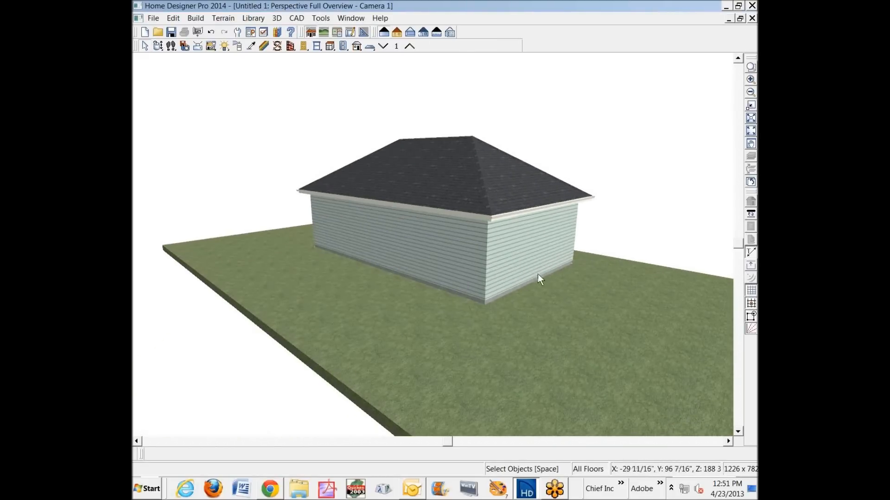
Return to the floor plan and turn off automatic roof rebuilding in the roof settings
{"action": "left_click", "coordinate": [264, 31]}
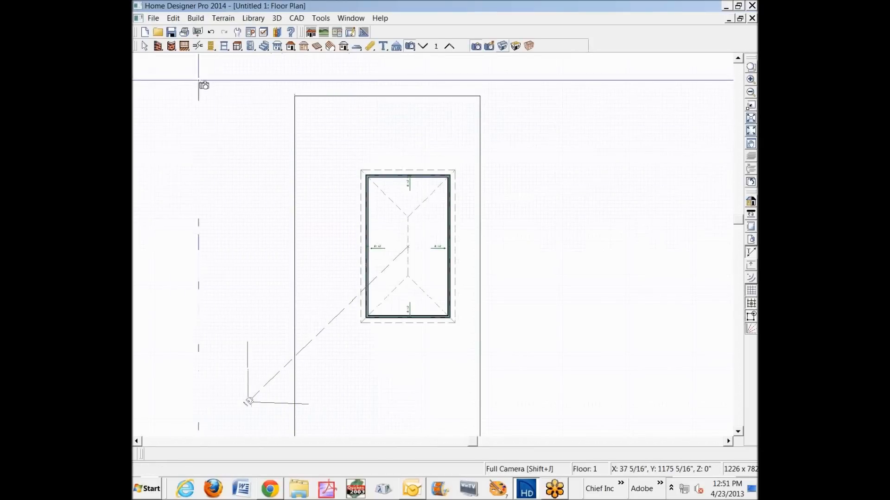
{"action": "key", "text": "space"}
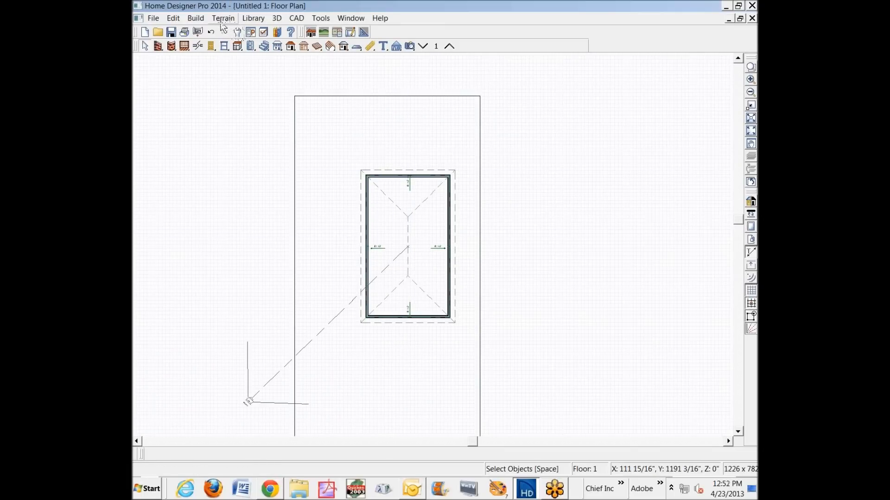
{"action": "left_click", "coordinate": [290, 46]}
{"action": "left_click", "coordinate": [290, 46]}
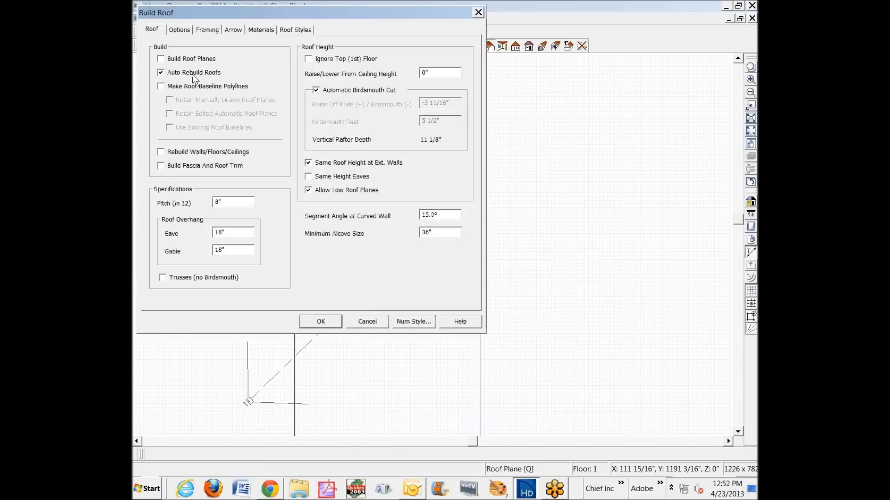
{"action": "left_click", "coordinate": [307, 320]}
Delete all the roof planes over the building in the floor plan
{"action": "left_click", "coordinate": [407, 291]}
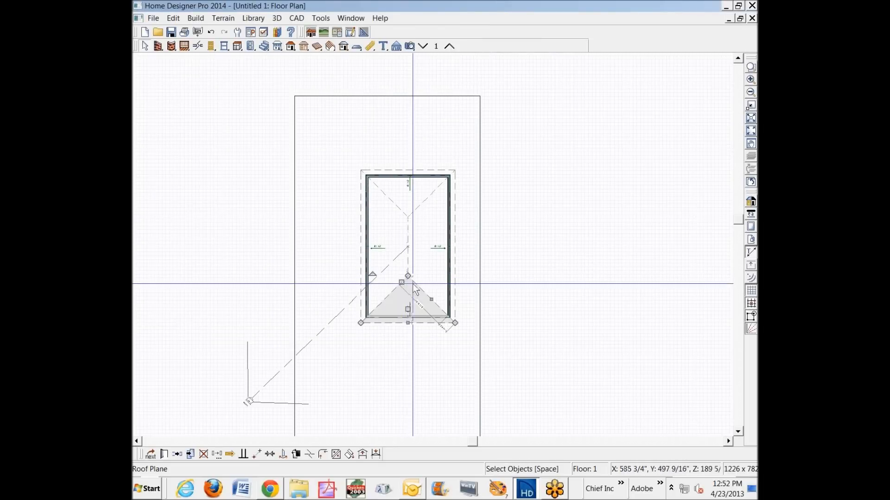
{"action": "left_click", "coordinate": [424, 288]}
{"action": "key", "text": "Delete"}
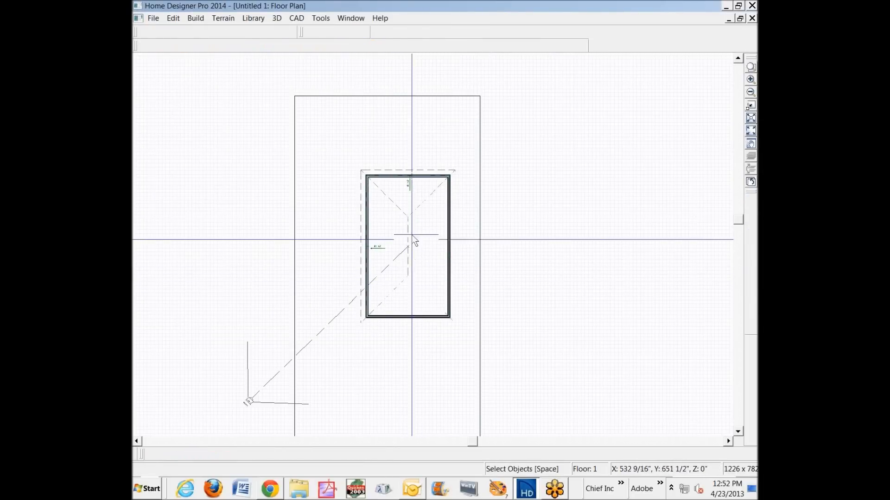
{"action": "left_click", "coordinate": [404, 214]}
{"action": "key", "text": "Delete"}
{"action": "left_click", "coordinate": [412, 211]}
{"action": "key", "text": "Delete"}
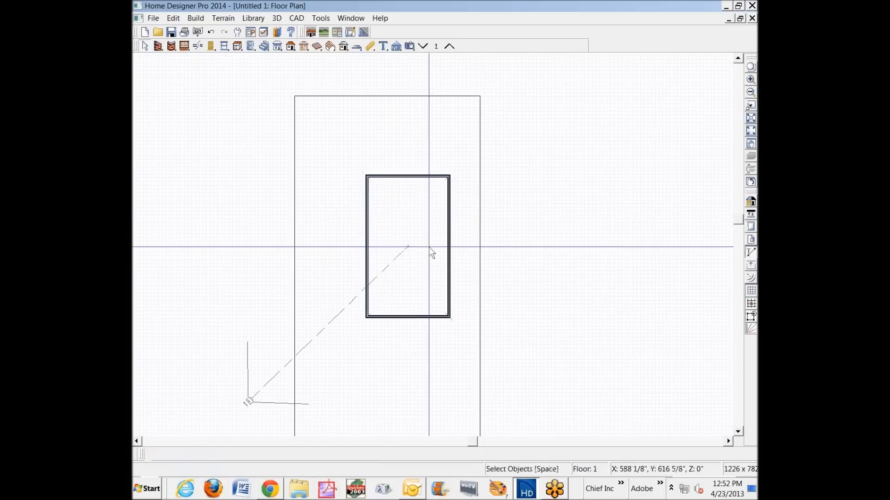
Try out the roof and ceiling options over the room in its structure settings and accept the specification
{"action": "double_click", "coordinate": [429, 247]}
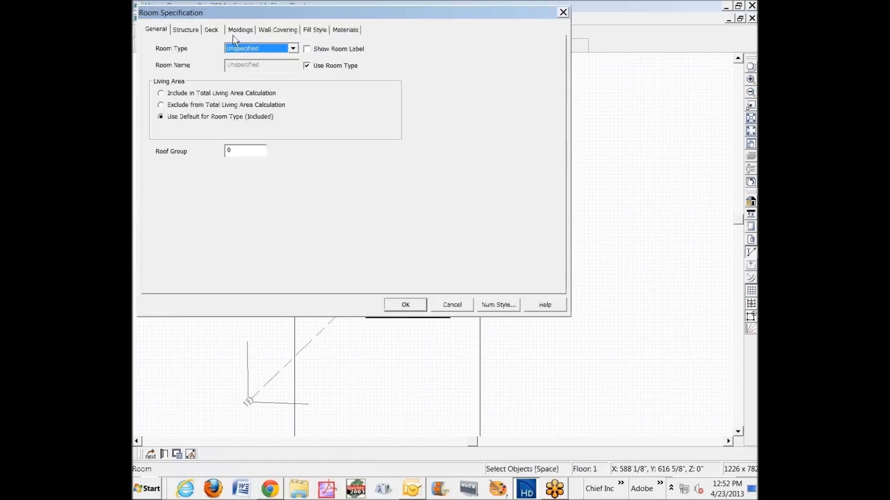
{"action": "left_click", "coordinate": [187, 31]}
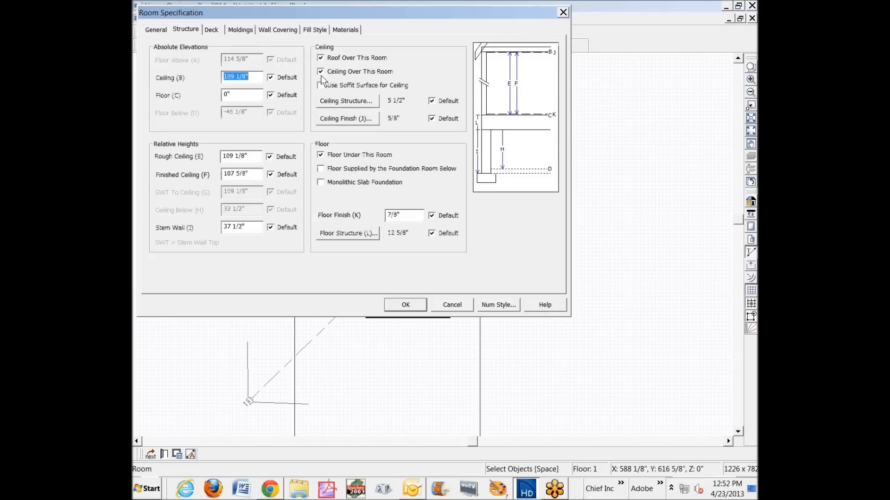
{"action": "left_click", "coordinate": [323, 58]}
{"action": "left_click", "coordinate": [324, 71]}
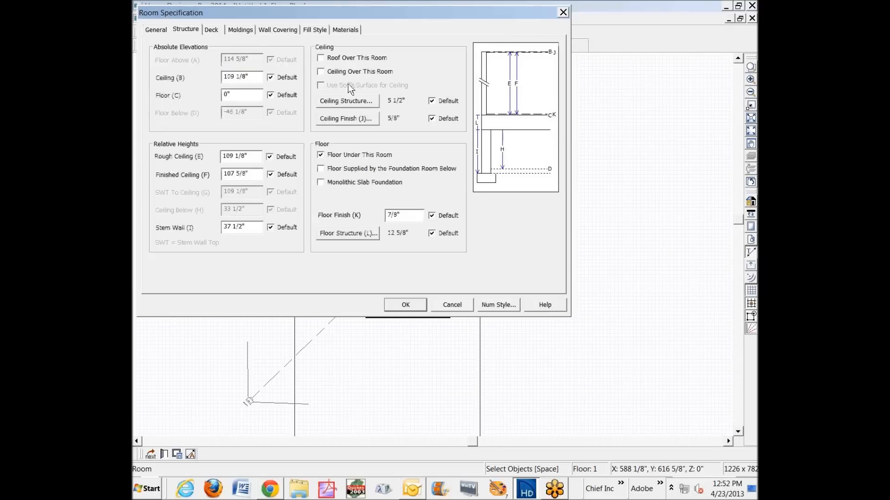
{"action": "left_click", "coordinate": [331, 73]}
{"action": "left_click", "coordinate": [323, 61]}
{"action": "left_click", "coordinate": [330, 73]}
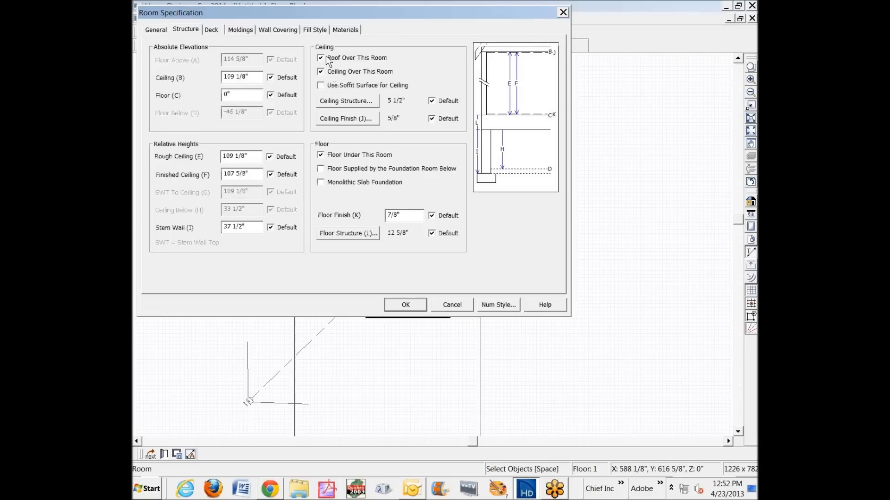
{"action": "left_click", "coordinate": [323, 58]}
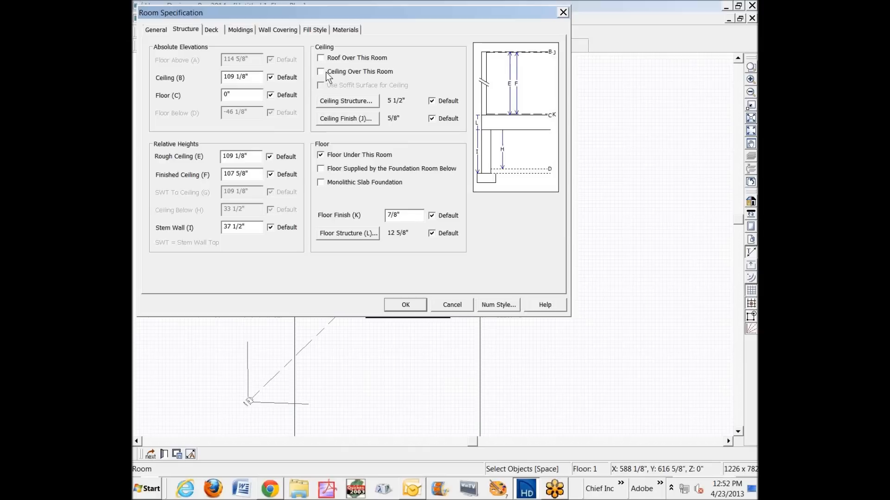
{"action": "left_click", "coordinate": [324, 74]}
{"action": "left_click", "coordinate": [324, 59]}
{"action": "left_click", "coordinate": [328, 61]}
{"action": "left_click", "coordinate": [324, 74]}
{"action": "left_click", "coordinate": [406, 304]}
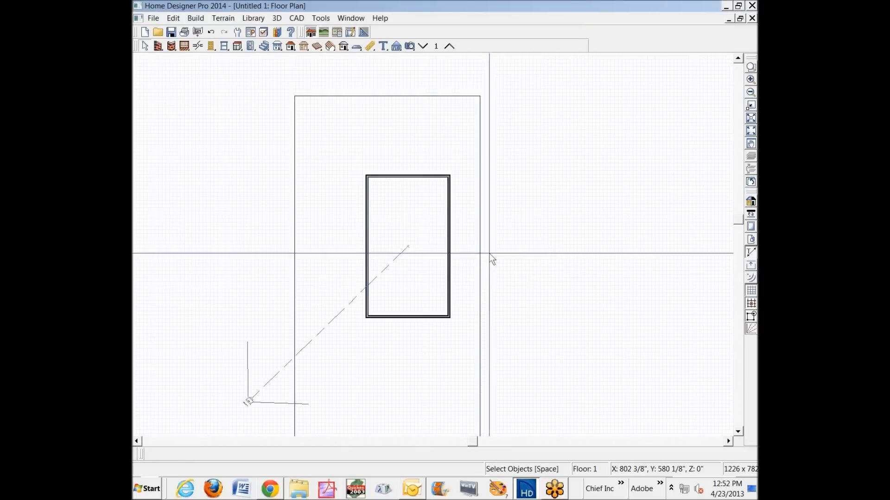
Inspect the building and its terrain from several angles in the 3D overview, checking the room in the floor plan
{"action": "key", "text": "F9"}
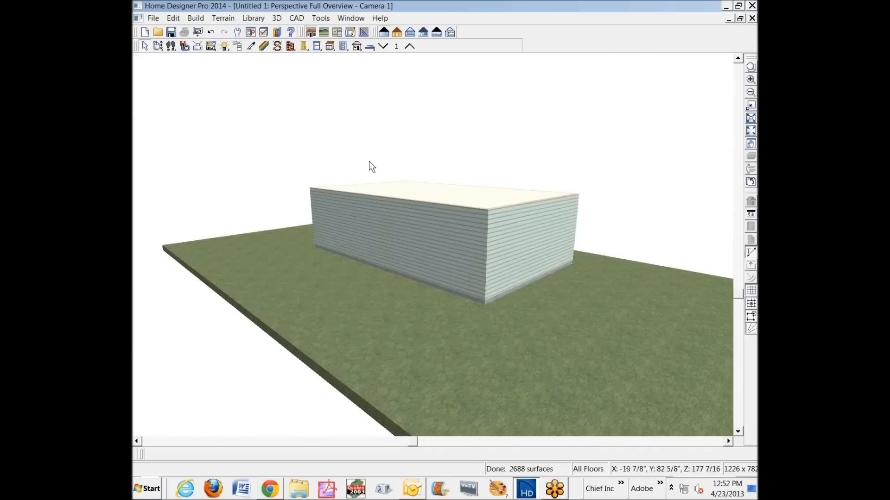
{"action": "left_click", "coordinate": [158, 46]}
{"action": "left_click_drag", "start_coordinate": [330, 204], "coordinate": [287, 221]}
{"action": "key", "text": "ctrl+Tab"}
{"action": "right_click", "coordinate": [412, 211]}
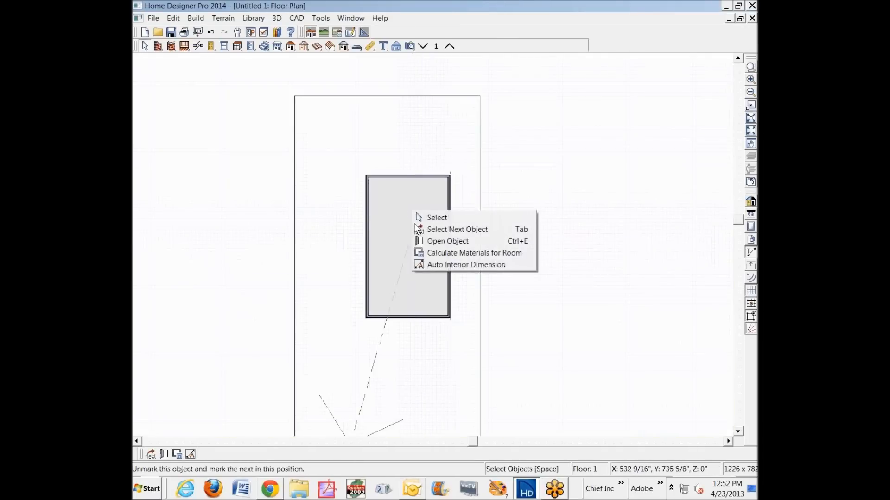
{"action": "left_click", "coordinate": [415, 217]}
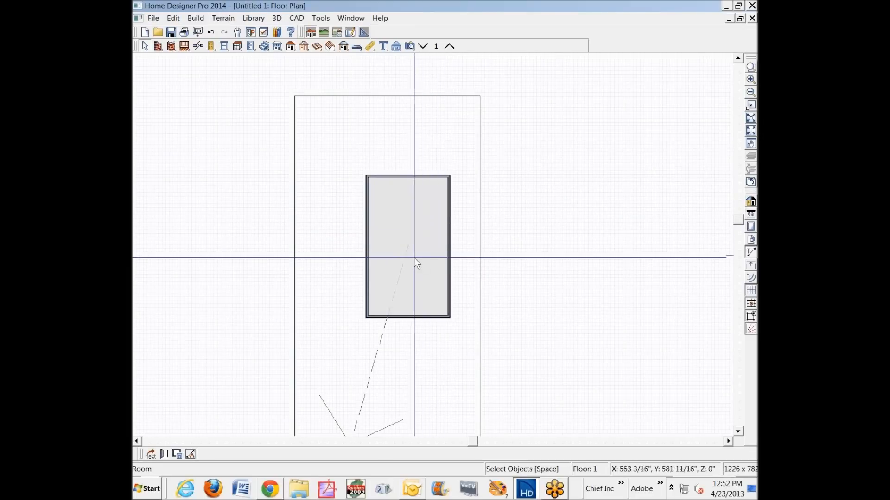
{"action": "key", "text": "ctrl+Tab"}
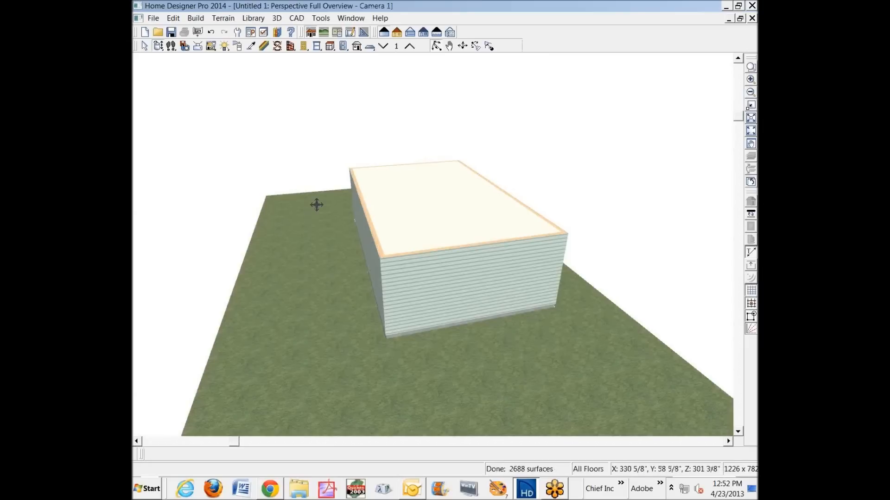
{"action": "scroll", "coordinate": [316, 205], "scroll_direction": "down", "scroll_amount": 4}
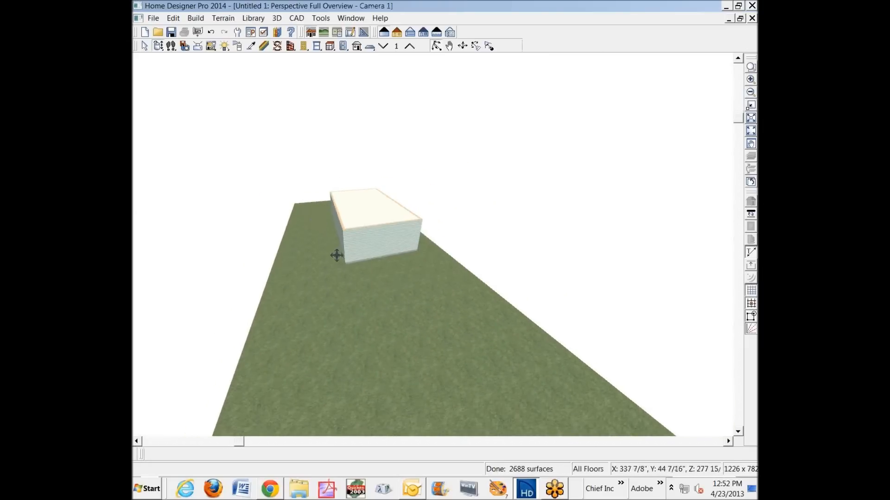
{"action": "left_click_drag", "start_coordinate": [337, 255], "coordinate": [341, 195]}
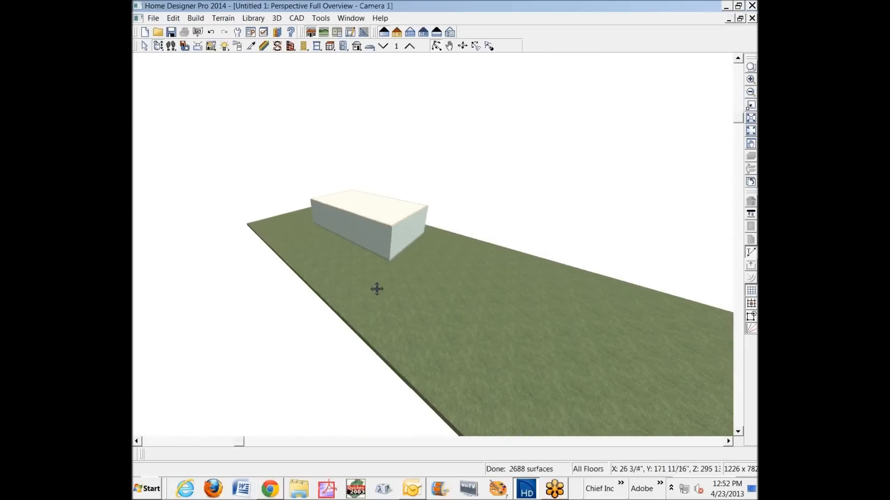
Turn off automatic elevation calculation for the terrain's building pad and adjust the pad elevation manually
{"action": "key", "text": "space"}
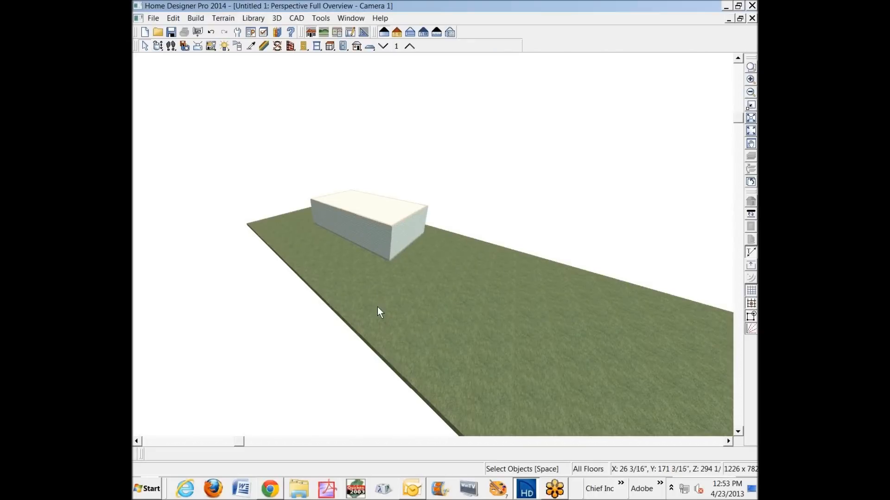
{"action": "left_click", "coordinate": [328, 276]}
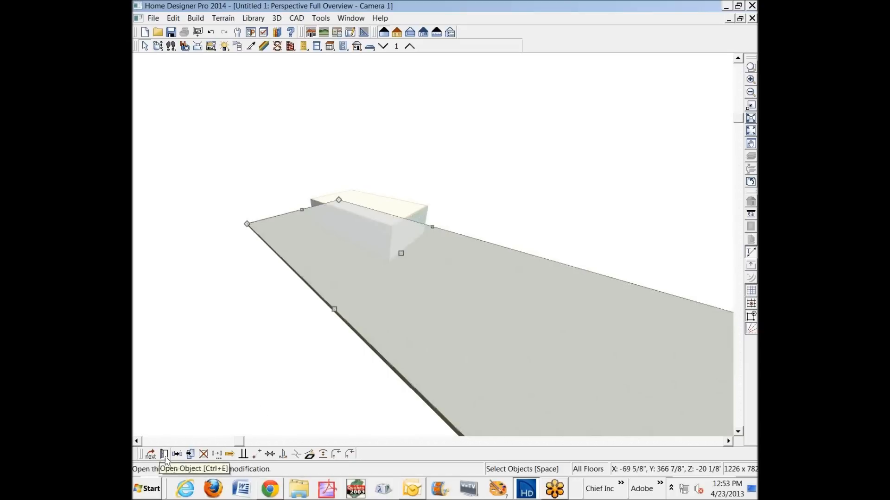
{"action": "left_click", "coordinate": [190, 454]}
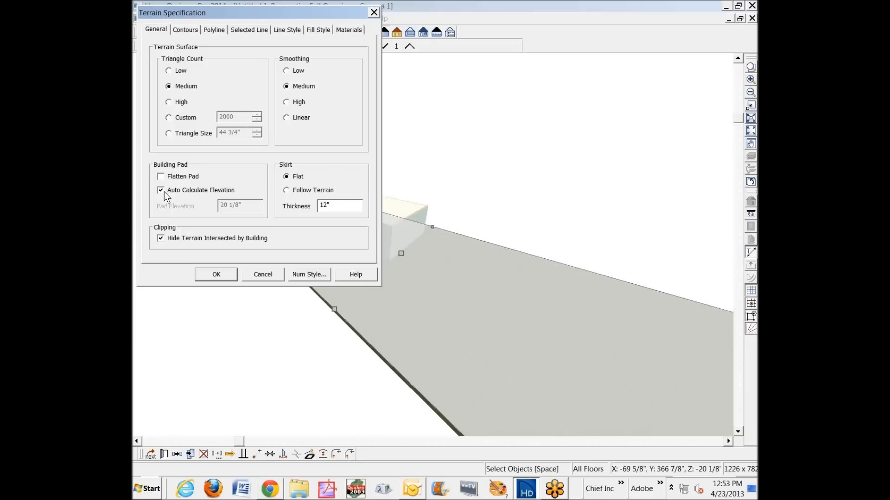
{"action": "left_click_drag", "start_coordinate": [252, 205], "coordinate": [222, 201]}
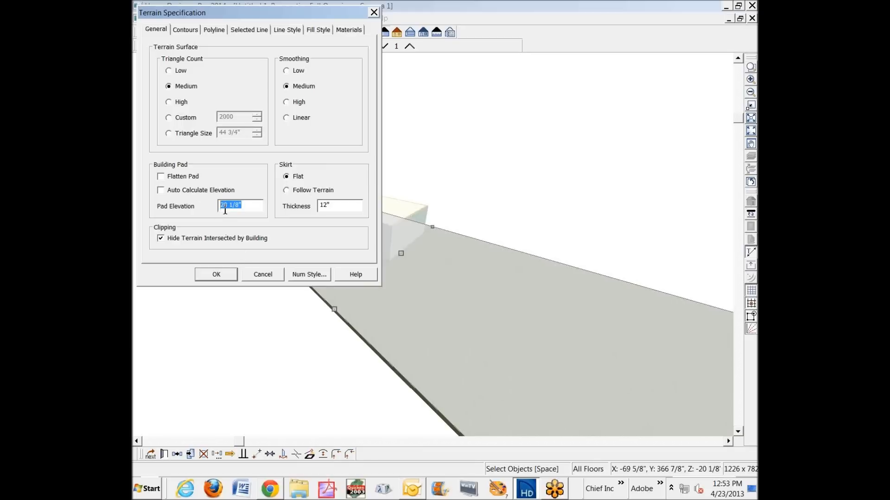
{"action": "left_click", "coordinate": [230, 276]}
Remove the layered surfaces of the two walls meeting at the near corner with Delete Surface to expose the floor
{"action": "scroll", "coordinate": [364, 278], "scroll_direction": "up", "scroll_amount": 5}
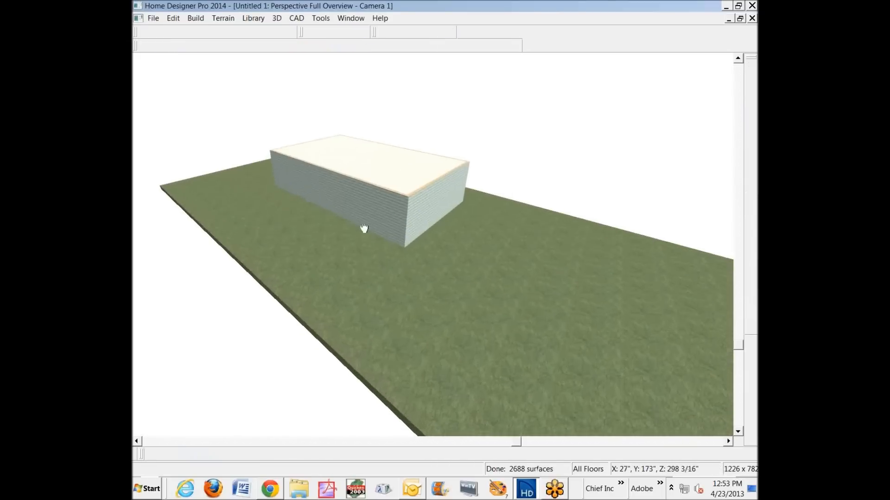
{"action": "left_click", "coordinate": [158, 45]}
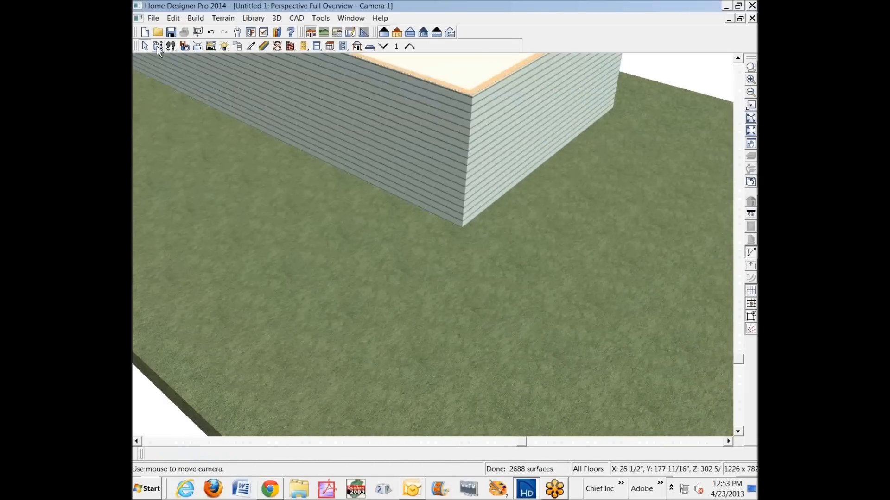
{"action": "left_click_drag", "start_coordinate": [284, 151], "coordinate": [413, 119]}
{"action": "key", "text": "space"}
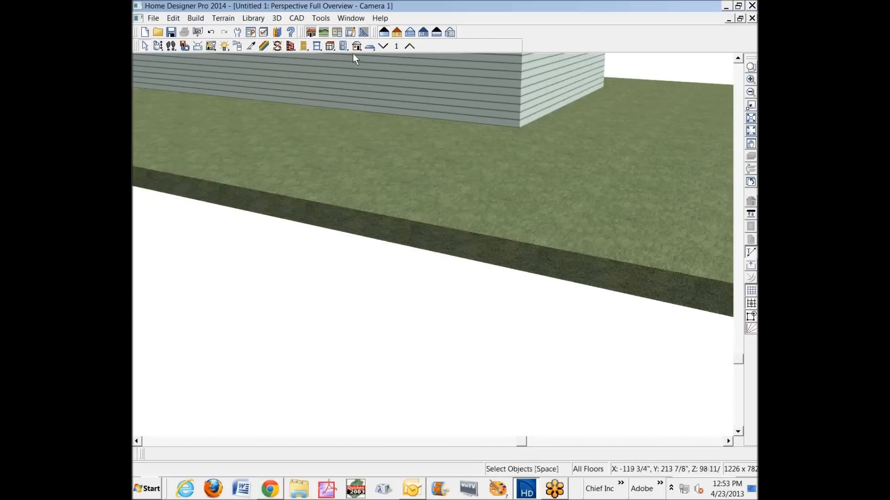
{"action": "left_click", "coordinate": [277, 46]}
{"action": "left_click", "coordinate": [438, 85]}
{"action": "left_click", "coordinate": [440, 90]}
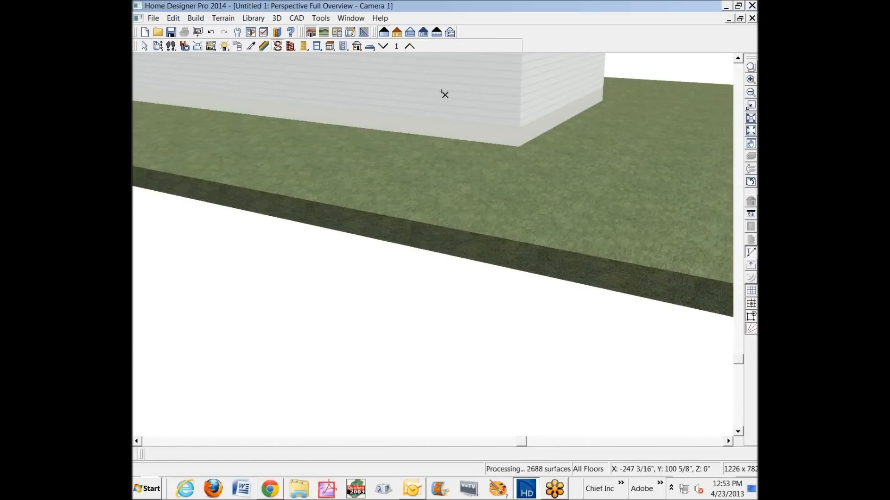
{"action": "left_click", "coordinate": [456, 90]}
{"action": "left_click", "coordinate": [456, 90]}
{"action": "left_click", "coordinate": [458, 93]}
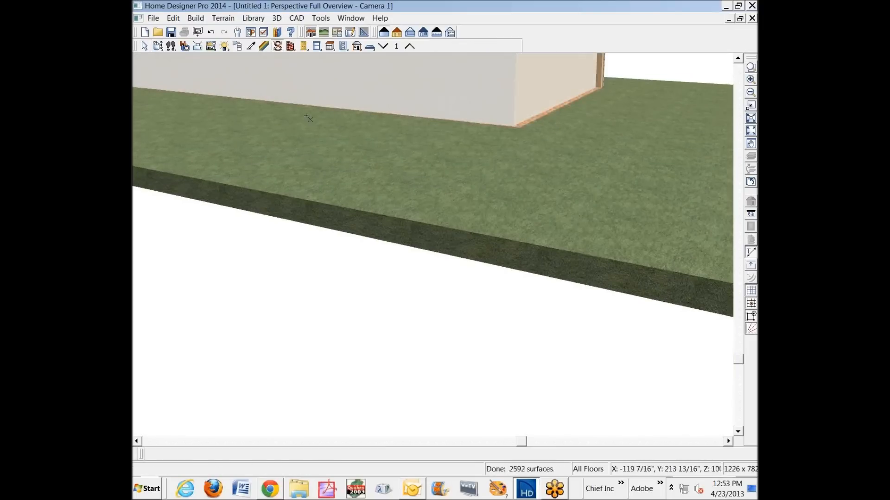
{"action": "left_click", "coordinate": [463, 97]}
{"action": "key", "text": "space"}
Examine where the exposed floor edge meets the terrain at the building's near corner
{"action": "scroll", "coordinate": [496, 114], "scroll_direction": "up", "scroll_amount": 3}
{"action": "scroll", "coordinate": [554, 118], "scroll_direction": "up", "scroll_amount": 4}
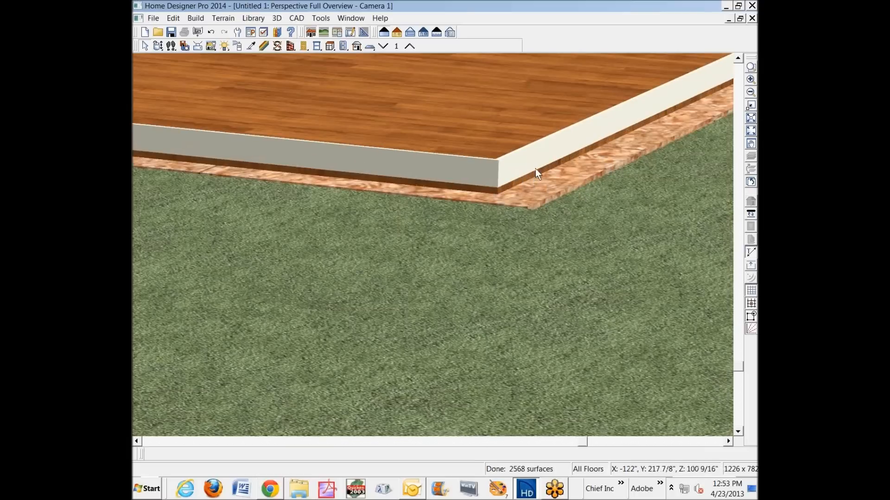
{"action": "scroll", "coordinate": [527, 174], "scroll_direction": "down", "scroll_amount": 5}
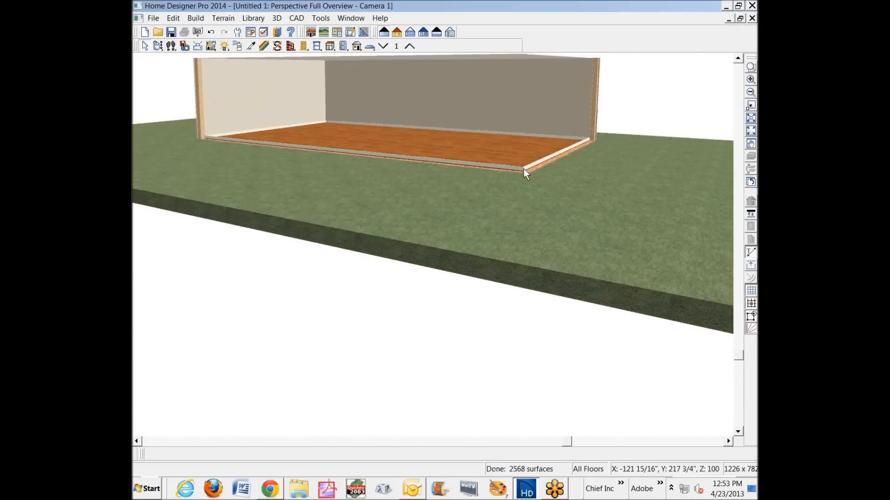
{"action": "scroll", "coordinate": [441, 212], "scroll_direction": "down", "scroll_amount": 2}
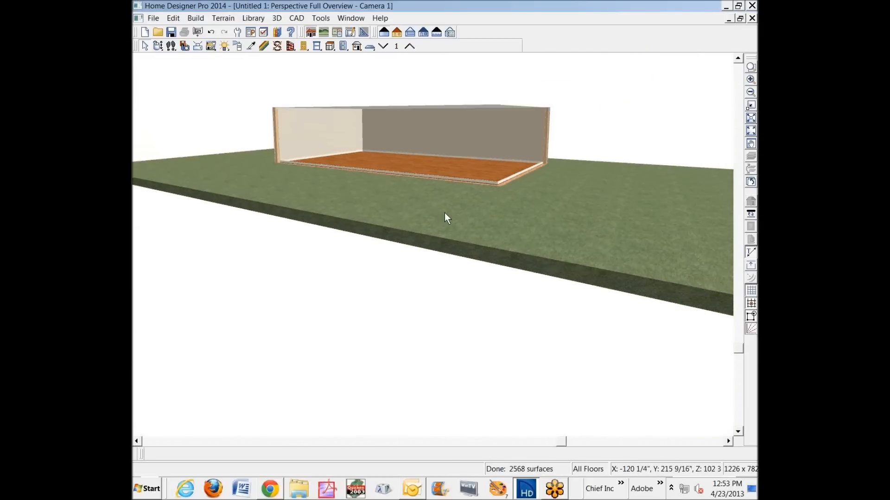
{"action": "scroll", "coordinate": [444, 212], "scroll_direction": "down", "scroll_amount": 2}
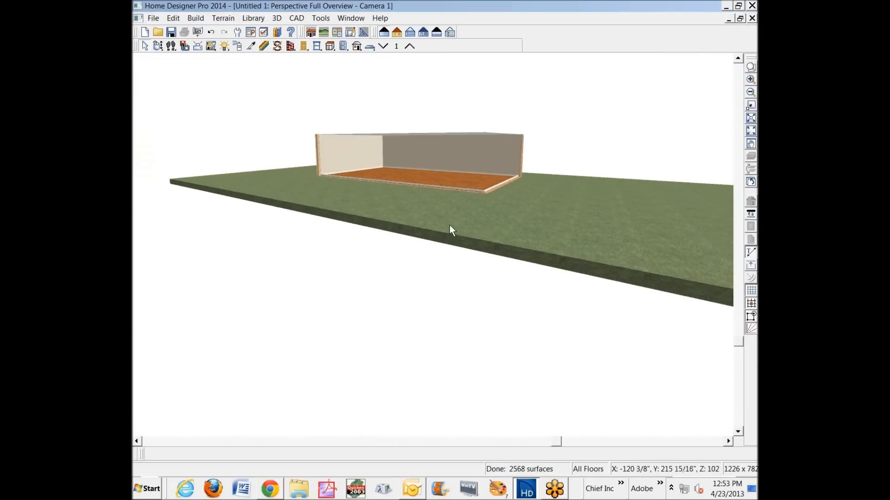
Set the terrain's building pad elevation to 108"
{"action": "double_click", "coordinate": [449, 225]}
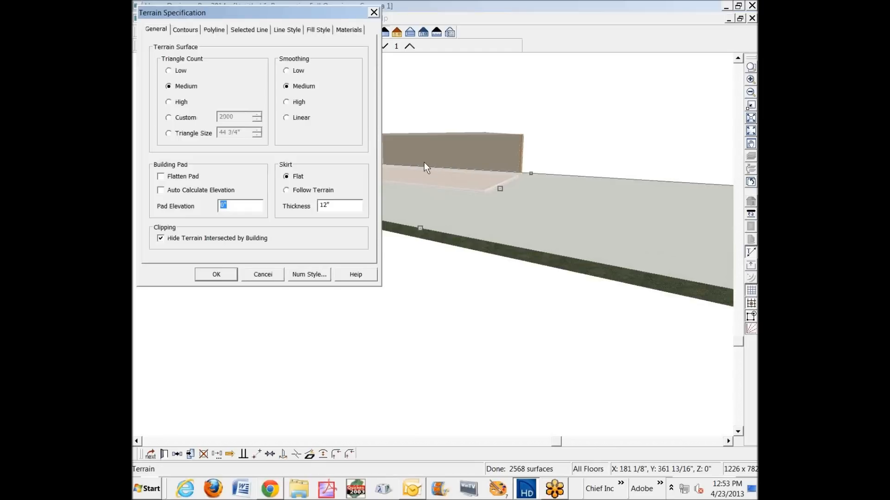
{"action": "type", "text": "108"}
{"action": "left_click", "coordinate": [205, 274]}
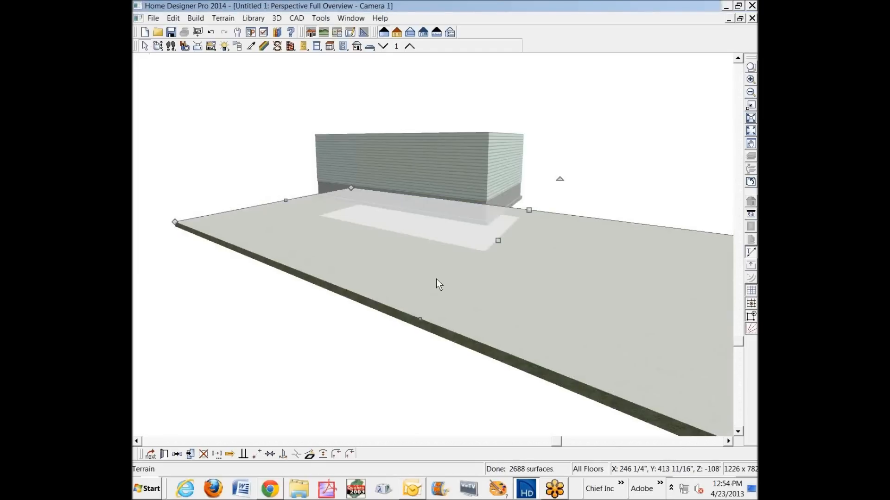
{"action": "key", "text": "Escape"}
Change the terrain's pad elevation to -108" and inspect the raised terrain against the wall tops
{"action": "double_click", "coordinate": [436, 279]}
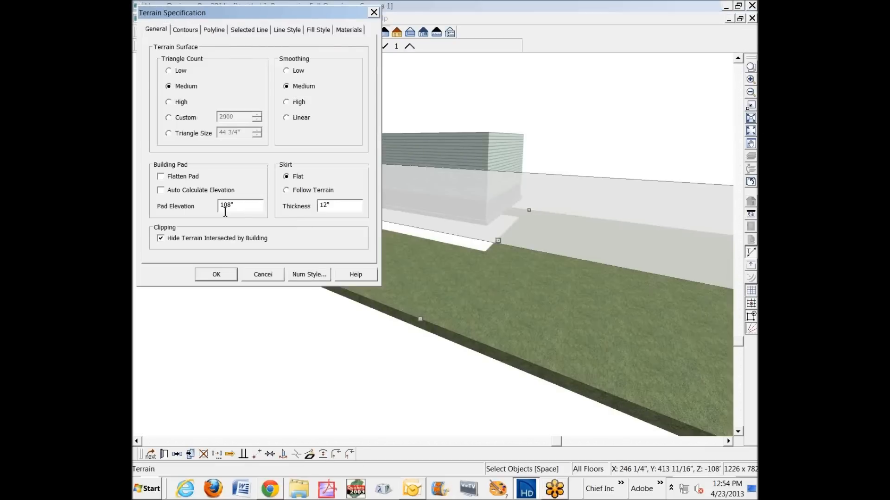
{"action": "type", "text": "-"}
{"action": "left_click", "coordinate": [225, 276]}
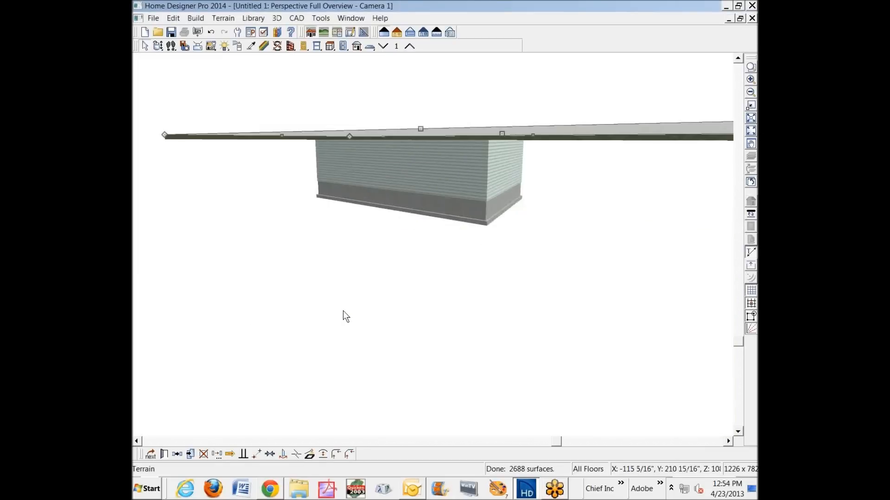
{"action": "left_click", "coordinate": [159, 46]}
{"action": "left_click_drag", "start_coordinate": [315, 165], "coordinate": [300, 188]}
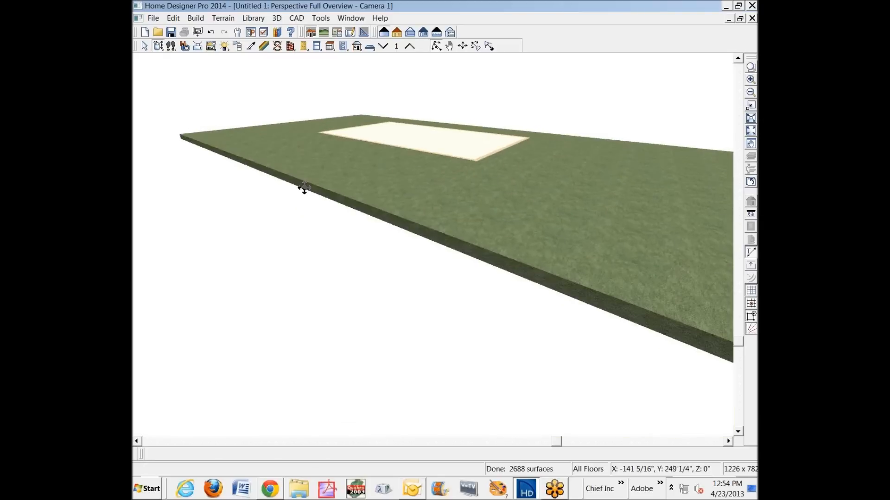
Set the terrain's pad elevation to -110"
{"action": "right_click", "coordinate": [399, 190]}
{"action": "left_click", "coordinate": [417, 218]}
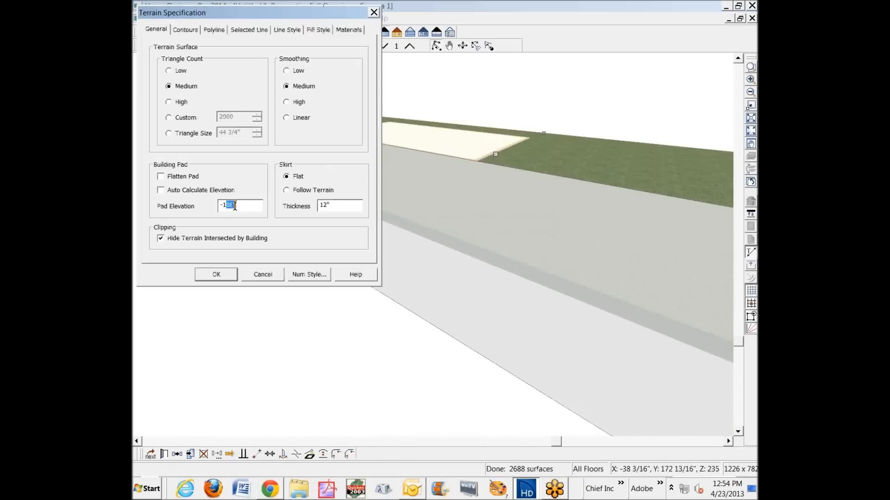
{"action": "type", "text": "10"}
{"action": "left_click", "coordinate": [216, 274]}
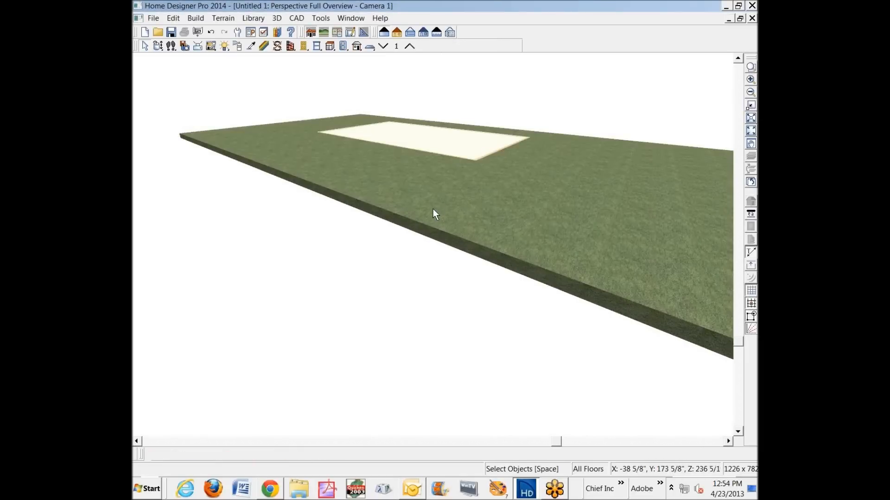
{"action": "double_click", "coordinate": [426, 192]}
{"action": "left_click", "coordinate": [263, 274]}
Reapply the terrain specification from the floor plan and inspect the regenerated terrain in the 3D overview
{"action": "key", "text": "ctrl+Tab"}
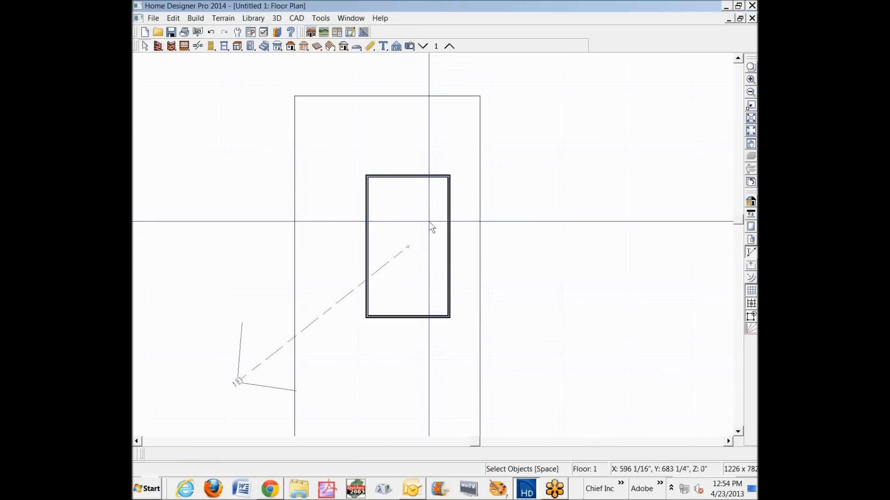
{"action": "double_click", "coordinate": [343, 97]}
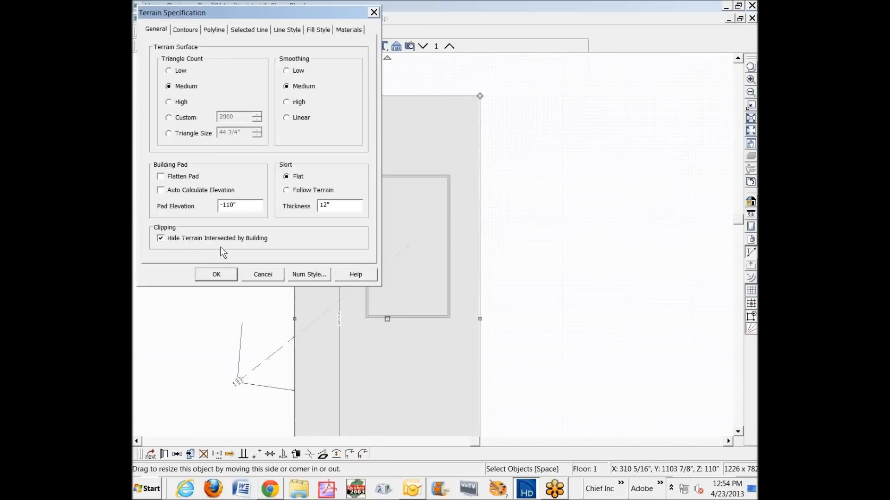
{"action": "left_click", "coordinate": [207, 274]}
{"action": "key", "text": "ctrl+Tab"}
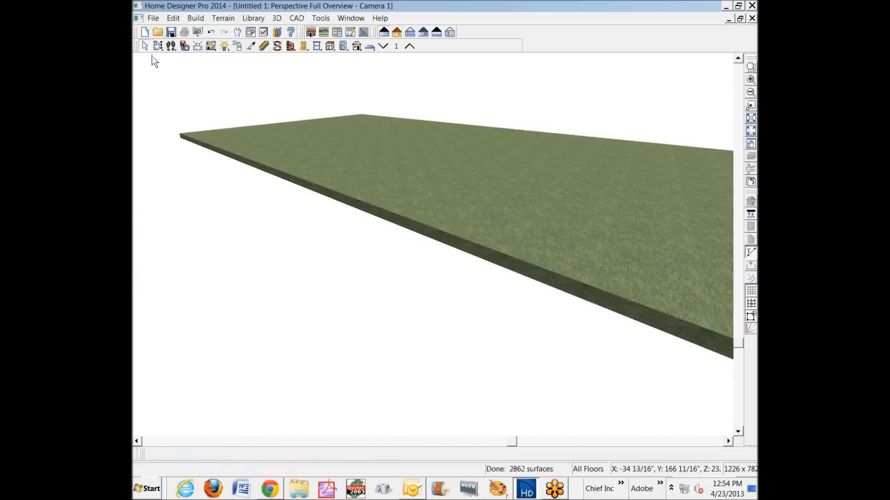
{"action": "left_click", "coordinate": [159, 45]}
{"action": "left_click_drag", "start_coordinate": [189, 82], "coordinate": [464, 160]}
Open an elevation view facing the building's long wall and remove the terrain edge covering the wall with Delete Surface
{"action": "left_click", "coordinate": [751, 18]}
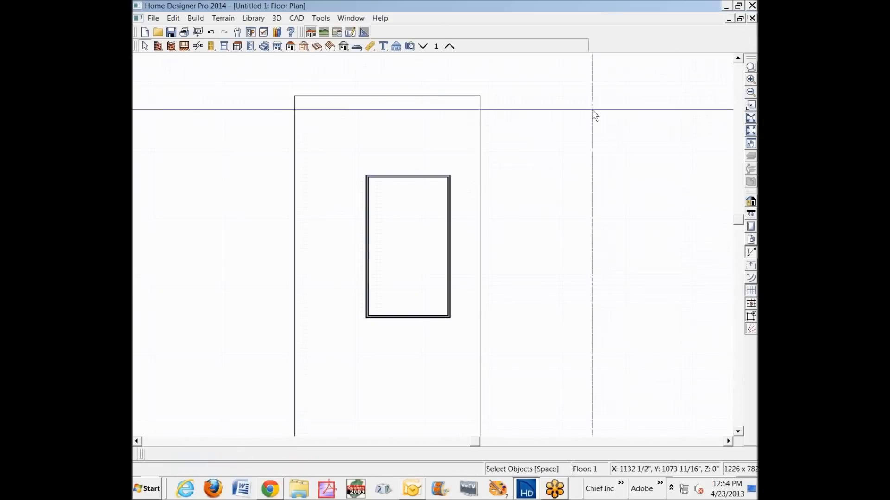
{"action": "left_click_drag", "start_coordinate": [245, 288], "coordinate": [514, 281]}
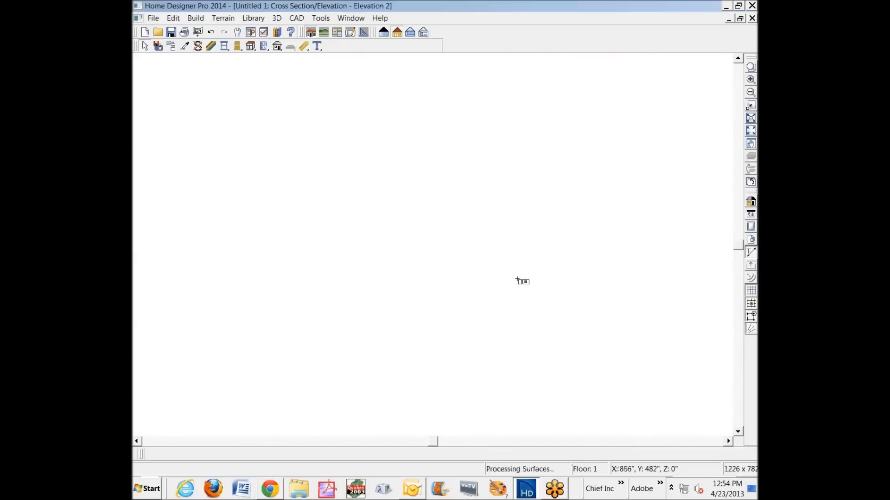
{"action": "scroll", "coordinate": [360, 225], "scroll_direction": "up", "scroll_amount": 1}
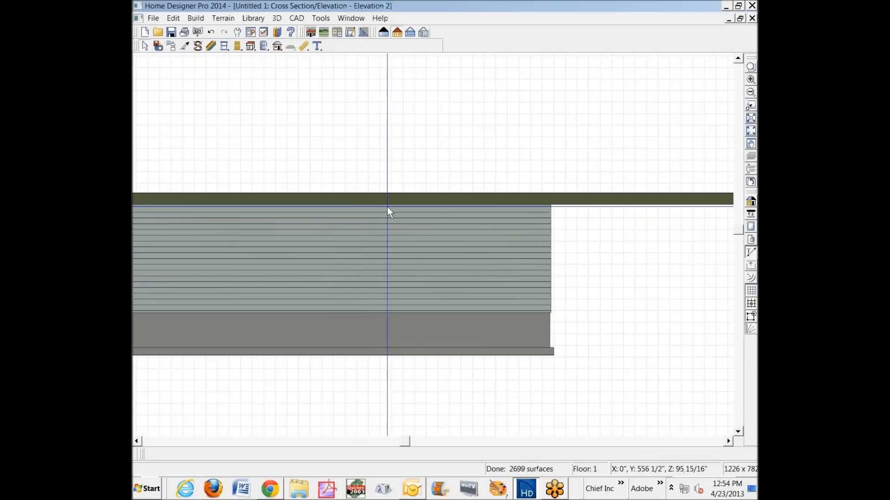
{"action": "left_click", "coordinate": [198, 45]}
{"action": "left_click", "coordinate": [590, 198]}
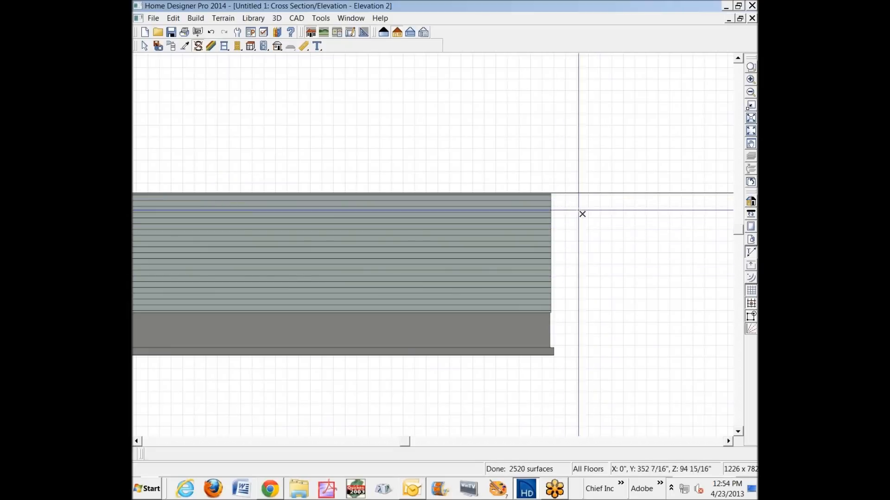
Examine the wall's upper corner against the terrain line up close, and close the elevation view
{"action": "scroll", "coordinate": [582, 213], "scroll_direction": "up", "scroll_amount": 6}
{"action": "scroll", "coordinate": [473, 155], "scroll_direction": "up", "scroll_amount": 4}
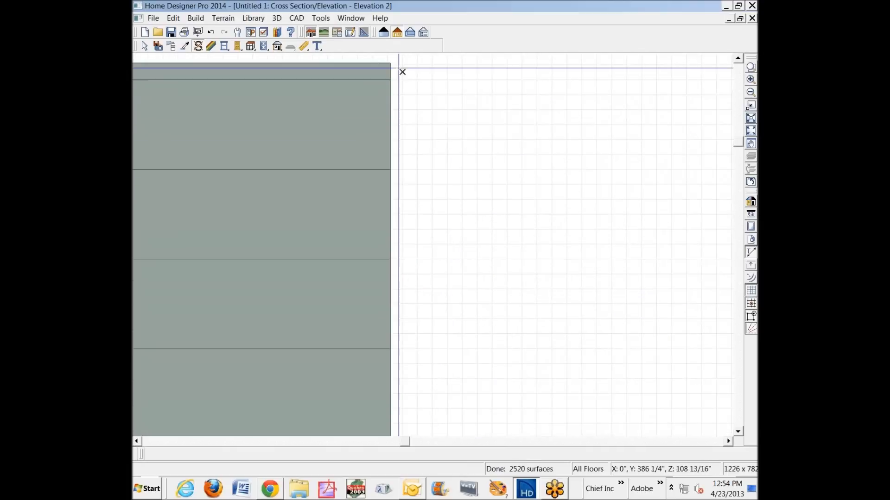
{"action": "scroll", "coordinate": [403, 80], "scroll_direction": "down", "scroll_amount": 6}
{"action": "scroll", "coordinate": [404, 88], "scroll_direction": "down", "scroll_amount": 2}
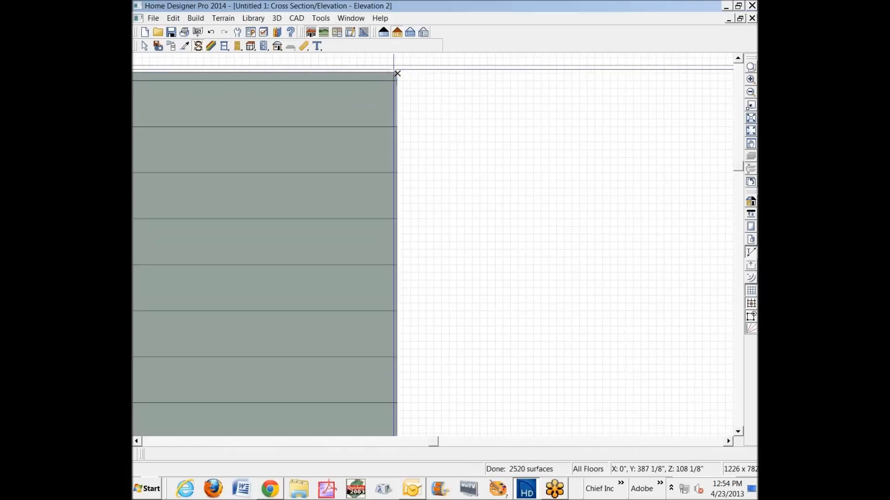
{"action": "left_click", "coordinate": [751, 19]}
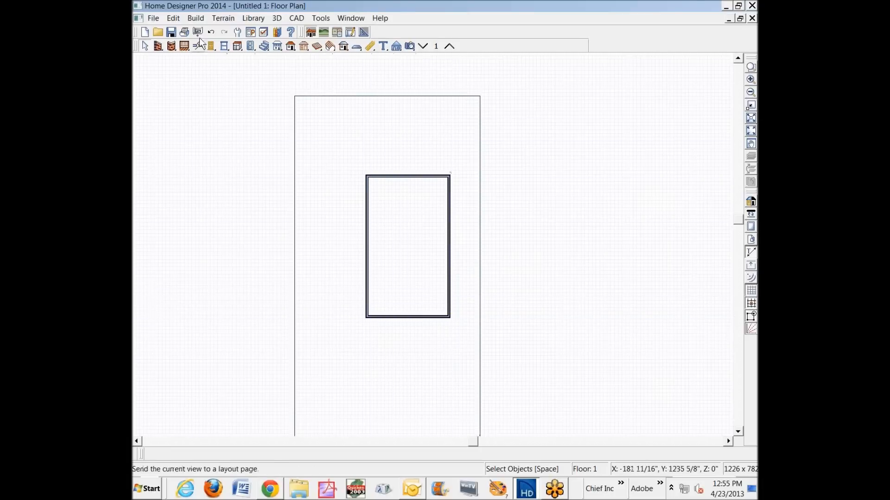
Draw a rectangular elevation region in the floor plan over the building's end of the terrain, keeping its default elevation
{"action": "left_click", "coordinate": [223, 18]}
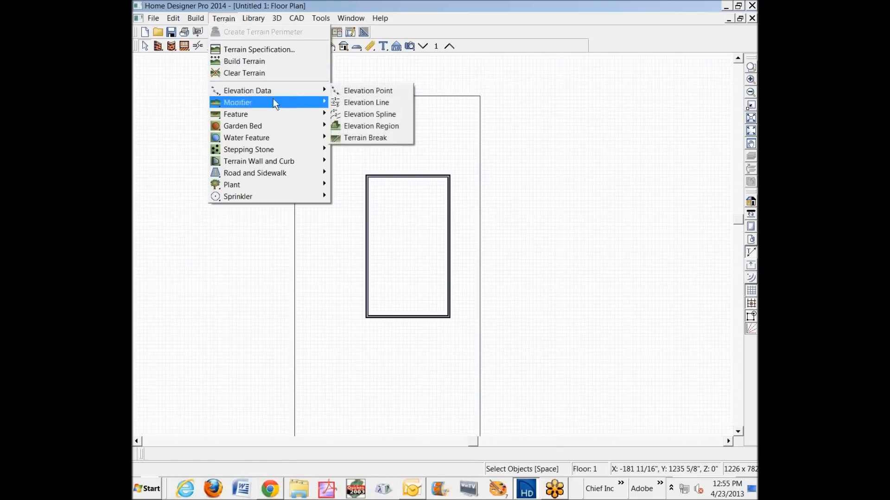
{"action": "left_click", "coordinate": [370, 126]}
{"action": "mouse_move", "coordinate": [266, 88]}
{"action": "left_mouse_down"}
{"action": "mouse_move", "coordinate": [479, 294]}
{"action": "mouse_move", "coordinate": [533, 324]}
{"action": "mouse_move", "coordinate": [537, 314]}
{"action": "left_mouse_up"}
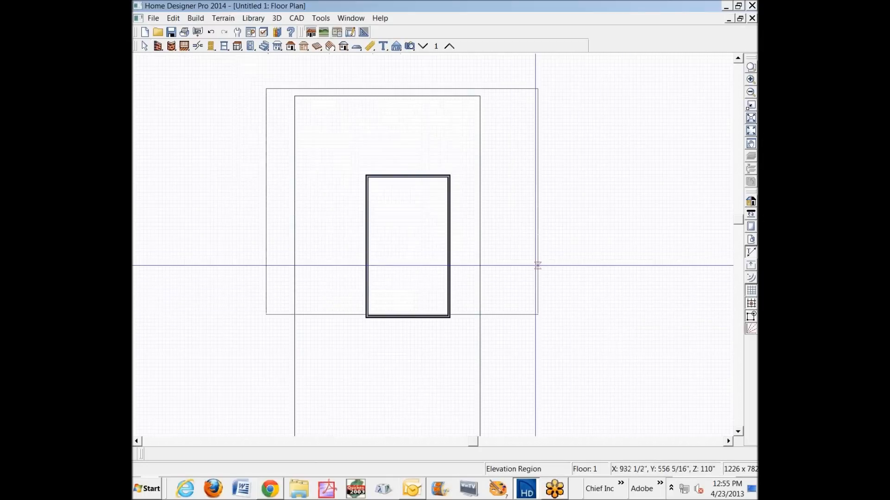
{"action": "right_click", "coordinate": [275, 314]}
{"action": "left_click", "coordinate": [294, 122]}
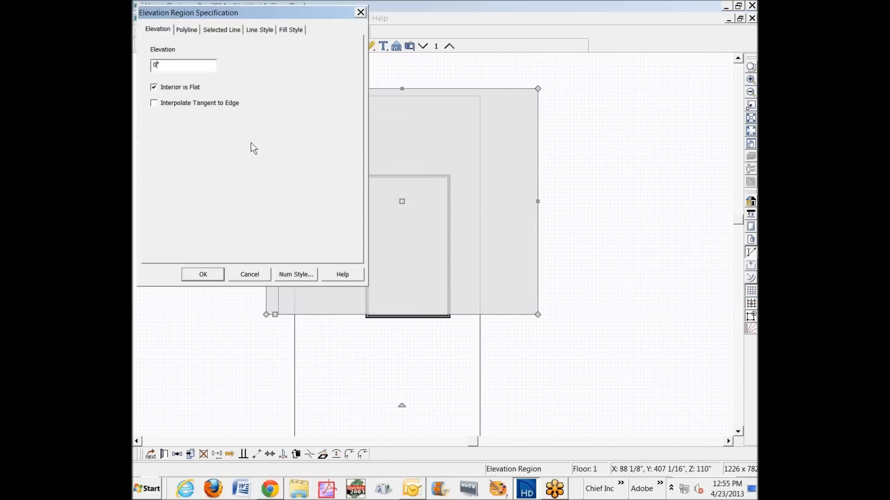
{"action": "left_click", "coordinate": [259, 280]}
{"action": "left_click", "coordinate": [516, 339]}
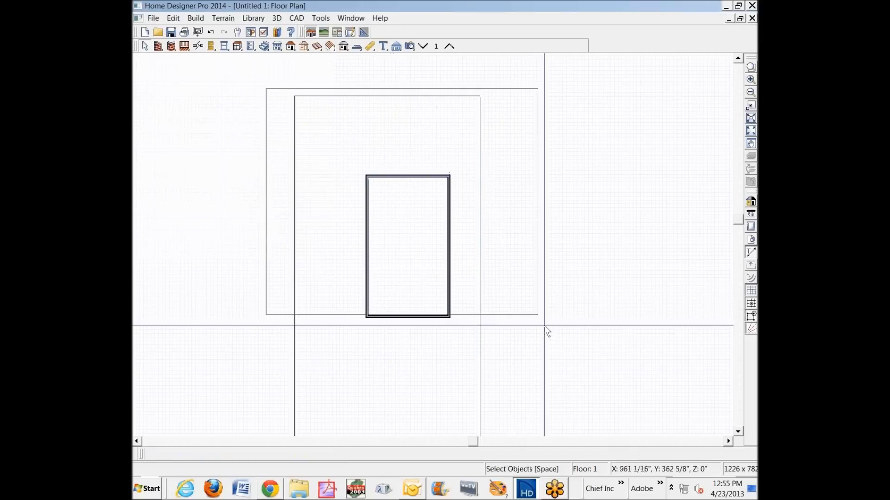
{"action": "left_click", "coordinate": [223, 18]}
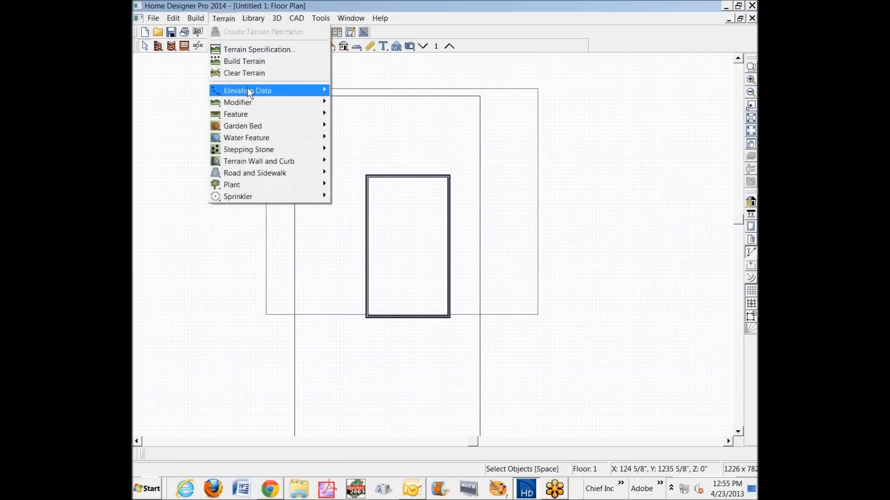
{"action": "mouse_move", "coordinate": [251, 90]}
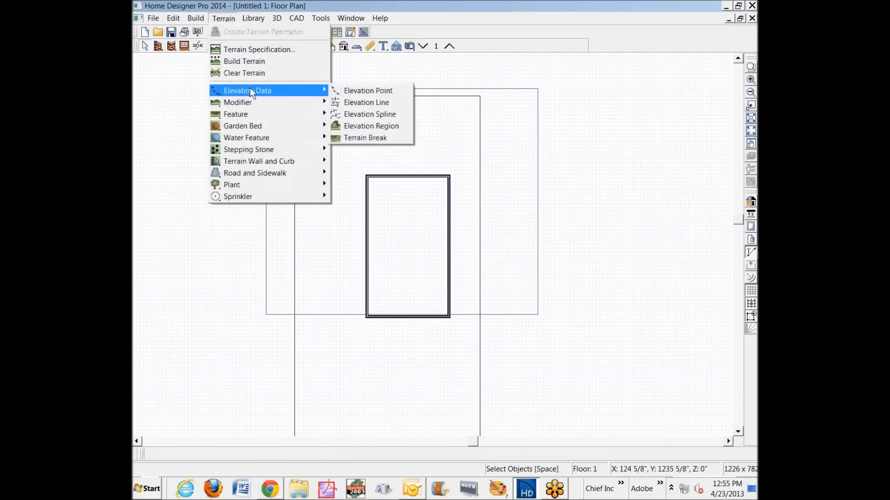
{"action": "left_click", "coordinate": [358, 139]}
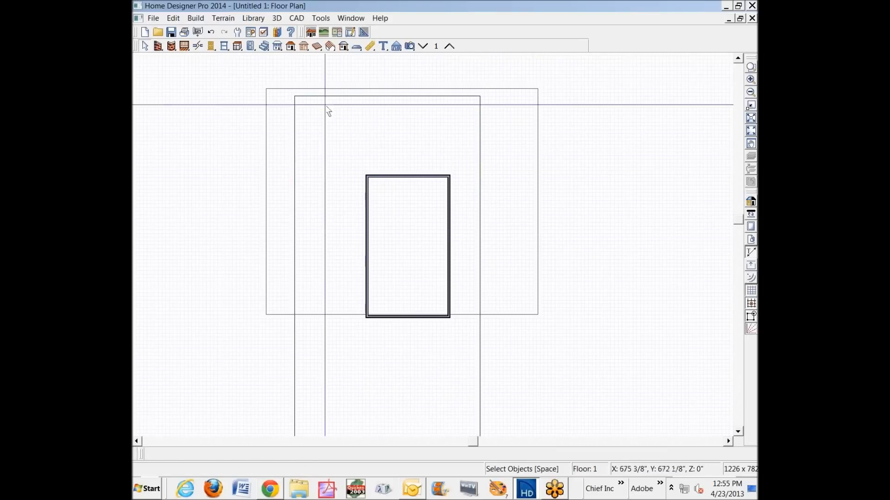
Draw a second rectangular elevation region across the terrain below the building, leaving a gap to the first region
{"action": "left_click", "coordinate": [223, 19]}
{"action": "mouse_move", "coordinate": [237, 92]}
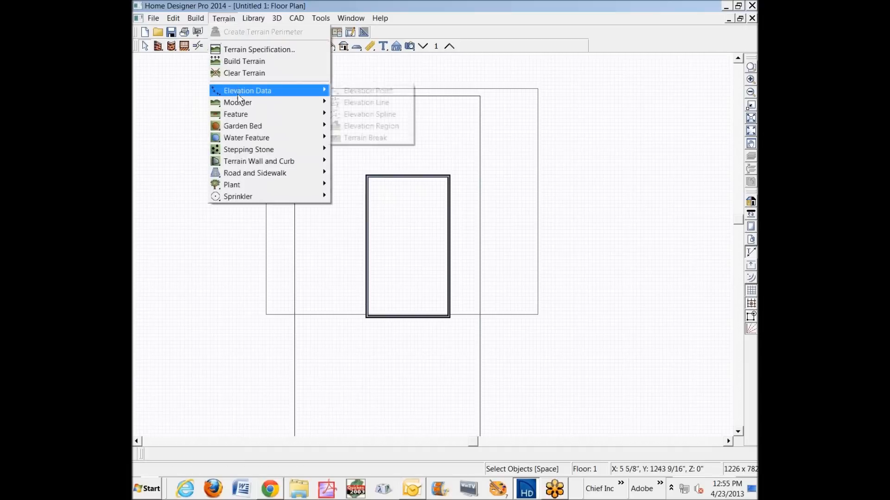
{"action": "left_click", "coordinate": [382, 126]}
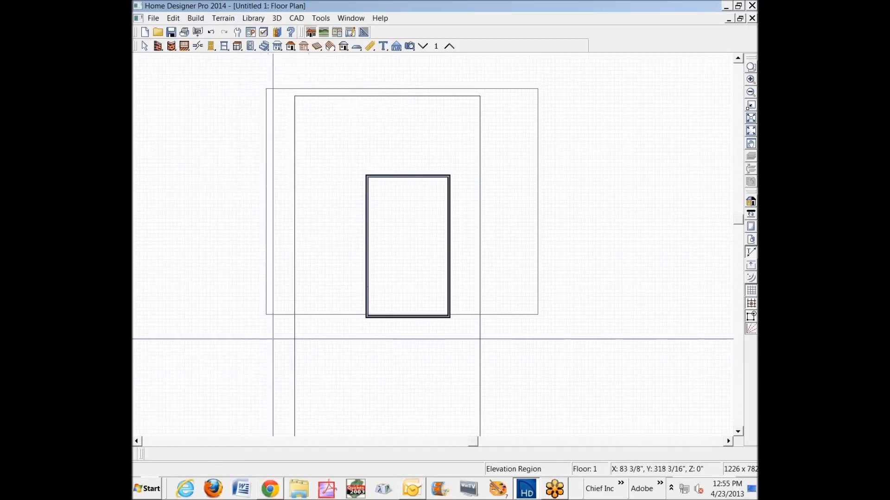
{"action": "left_click_drag", "start_coordinate": [260, 341], "coordinate": [522, 440]}
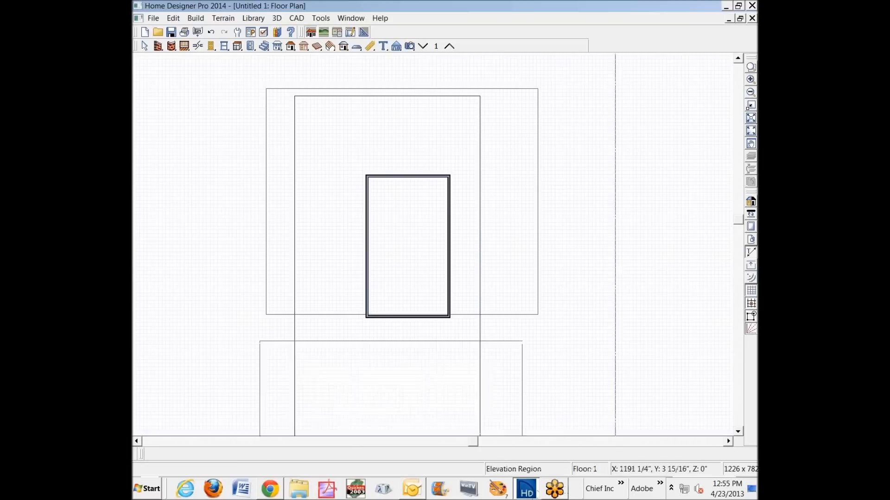
{"action": "left_click", "coordinate": [739, 432]}
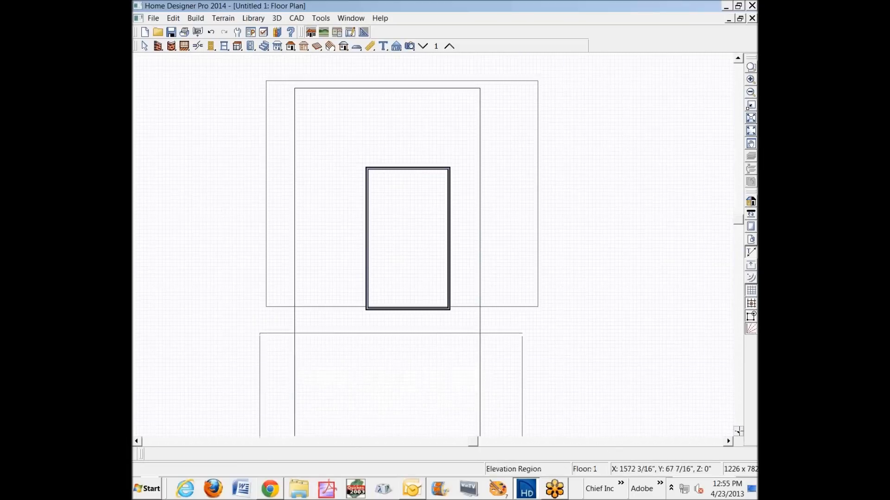
Give the second elevation region a negative elevation to drop the ground below the building
{"action": "left_click", "coordinate": [523, 328]}
{"action": "double_click", "coordinate": [523, 311]}
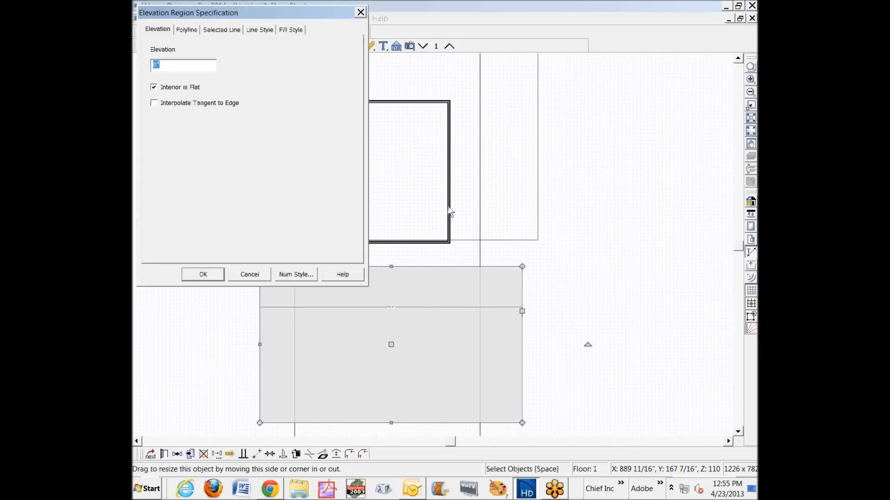
{"action": "type", "text": "-11"}
{"action": "left_click", "coordinate": [210, 272]}
Extend the lowered elevation region past the terrain's far edge, away from the building
{"action": "left_click", "coordinate": [751, 131]}
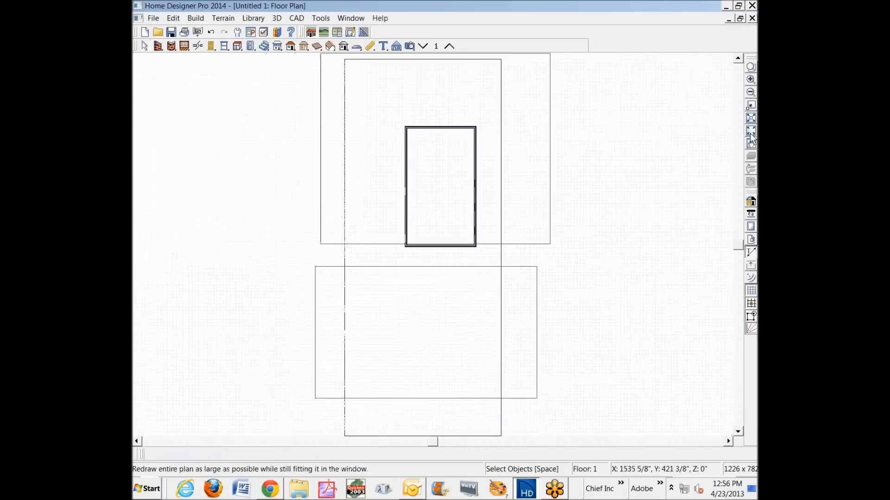
{"action": "left_click", "coordinate": [521, 399]}
{"action": "left_click_drag", "start_coordinate": [521, 400], "coordinate": [524, 434]}
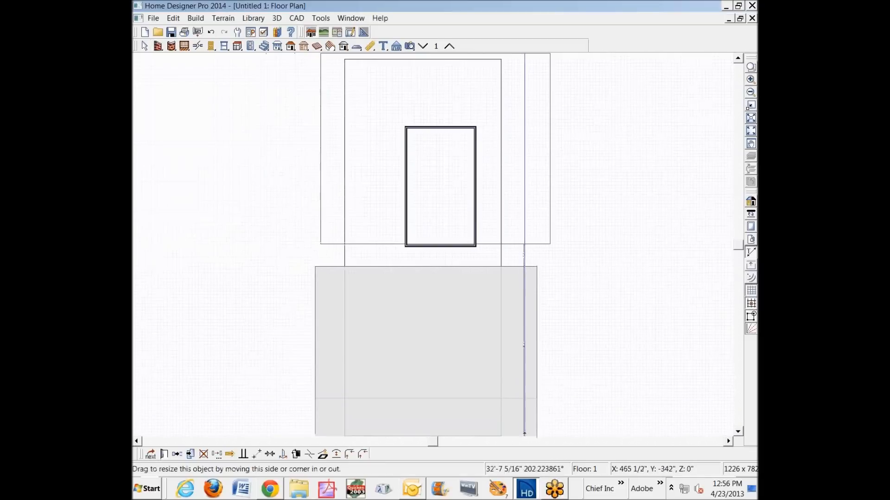
{"action": "left_click", "coordinate": [294, 313]}
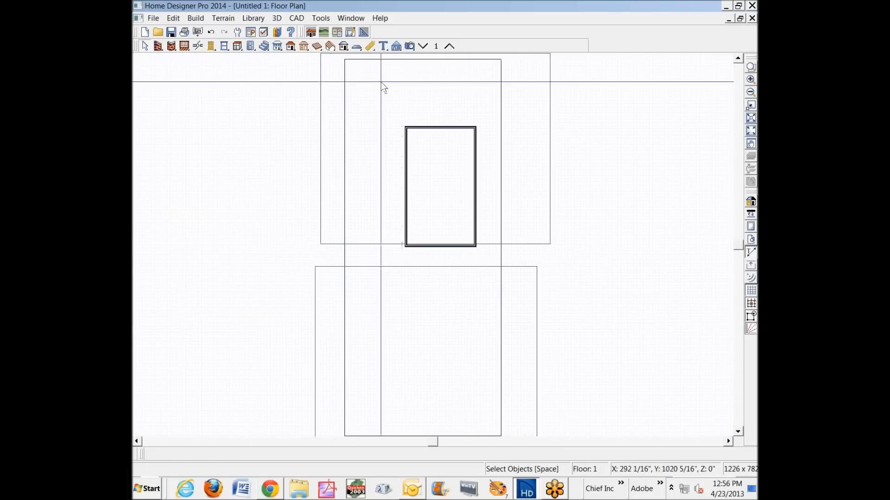
Create a perspective full overview and examine the slope between the two terrain levels near the building's end wall
{"action": "left_click", "coordinate": [410, 47]}
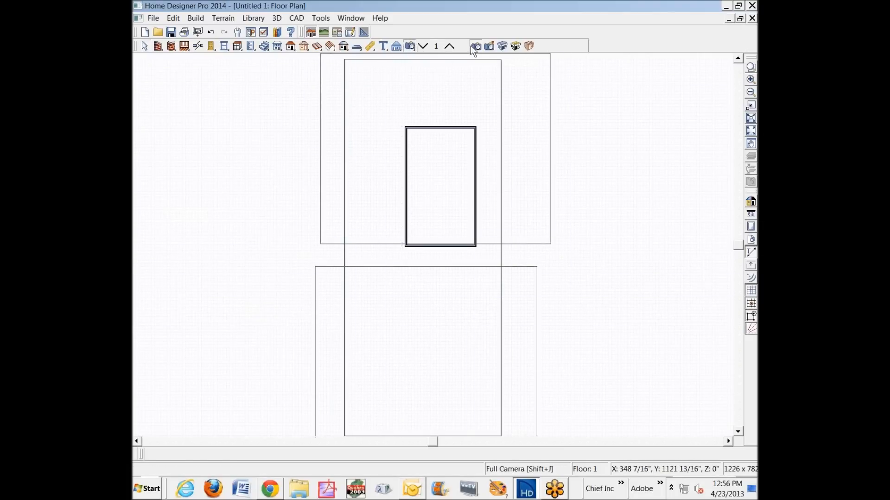
{"action": "left_click", "coordinate": [502, 48]}
{"action": "left_click_drag", "start_coordinate": [470, 289], "coordinate": [393, 264]}
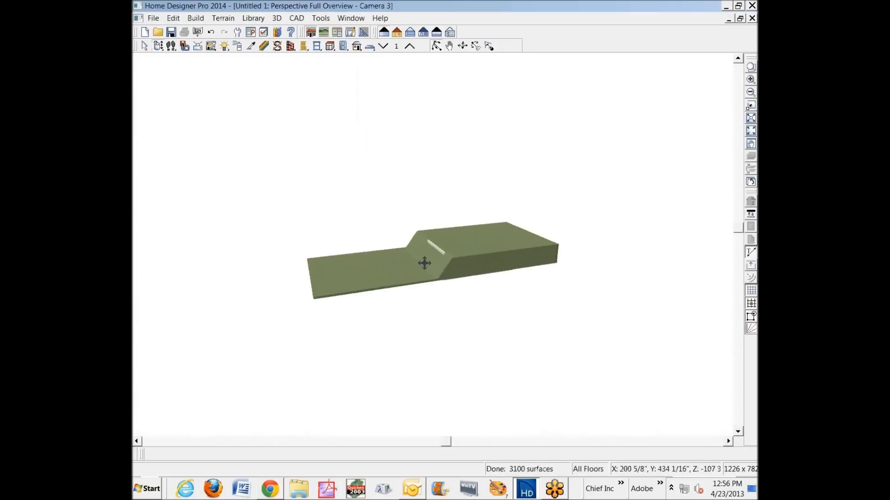
{"action": "scroll", "coordinate": [425, 264], "scroll_direction": "up", "scroll_amount": 5}
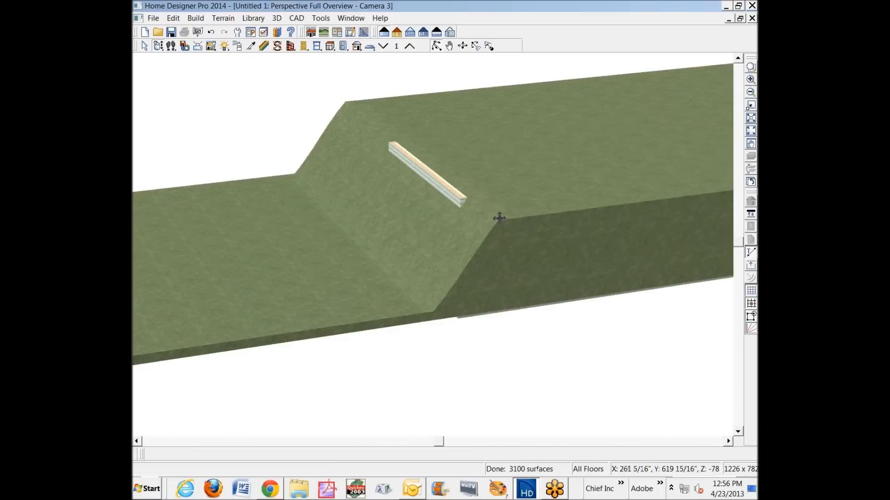
Return to the floor plan and hide the primary and secondary terrain contour layers
{"action": "left_click_drag", "start_coordinate": [482, 235], "coordinate": [443, 274]}
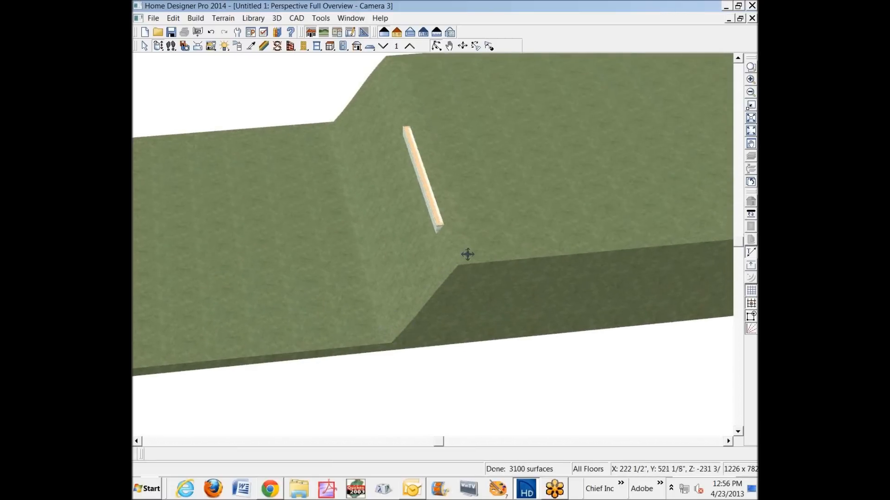
{"action": "key", "text": "ctrl+w"}
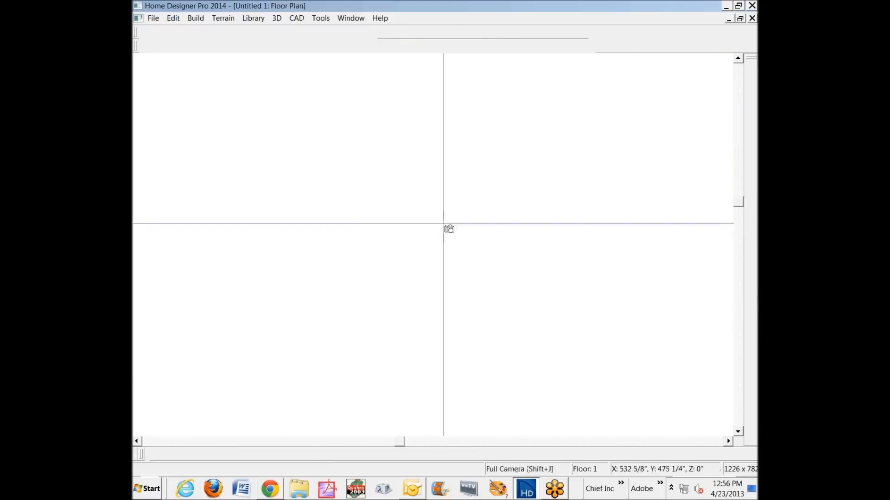
{"action": "key", "text": "space"}
{"action": "scroll", "coordinate": [441, 283], "scroll_direction": "up", "scroll_amount": 3}
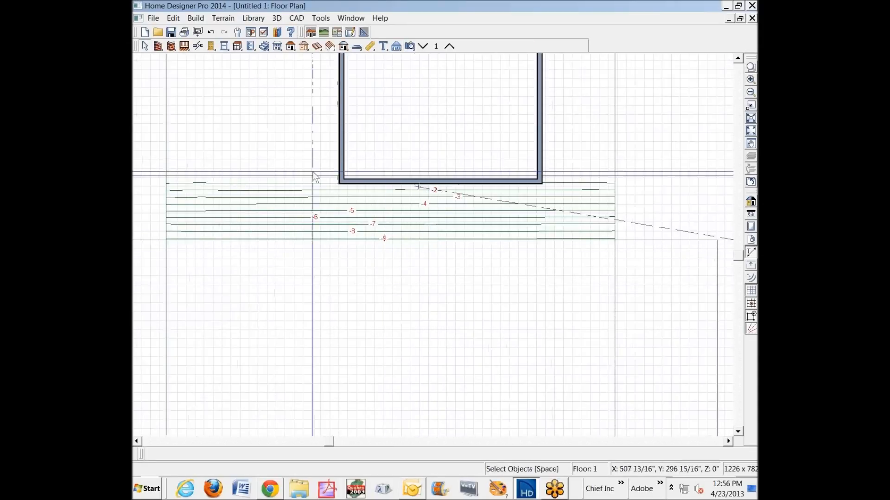
{"action": "left_click", "coordinate": [264, 32]}
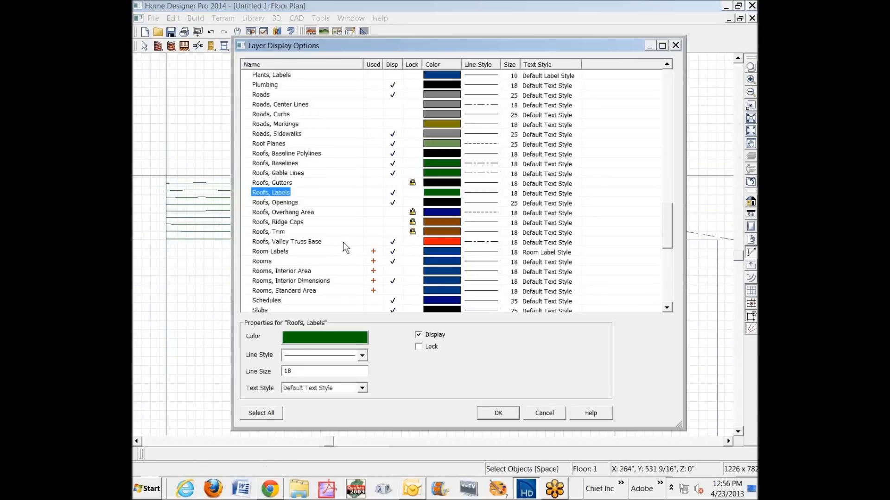
{"action": "key", "text": "t"}
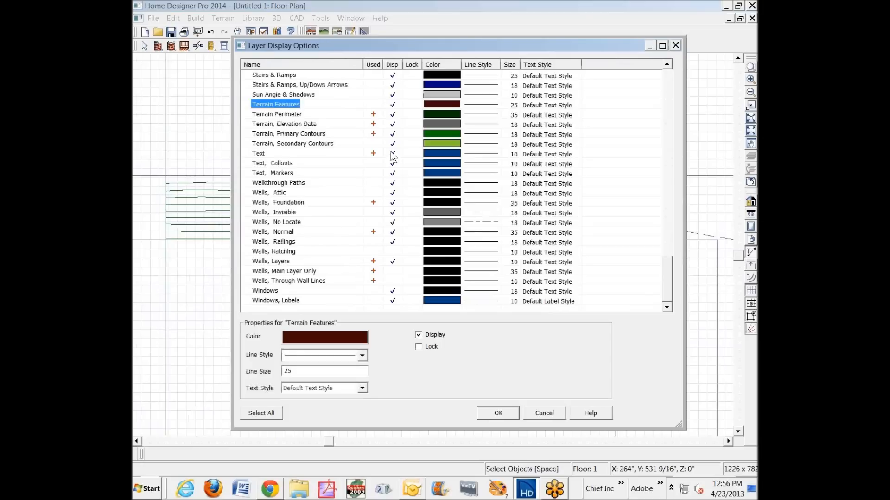
{"action": "left_click", "coordinate": [394, 134]}
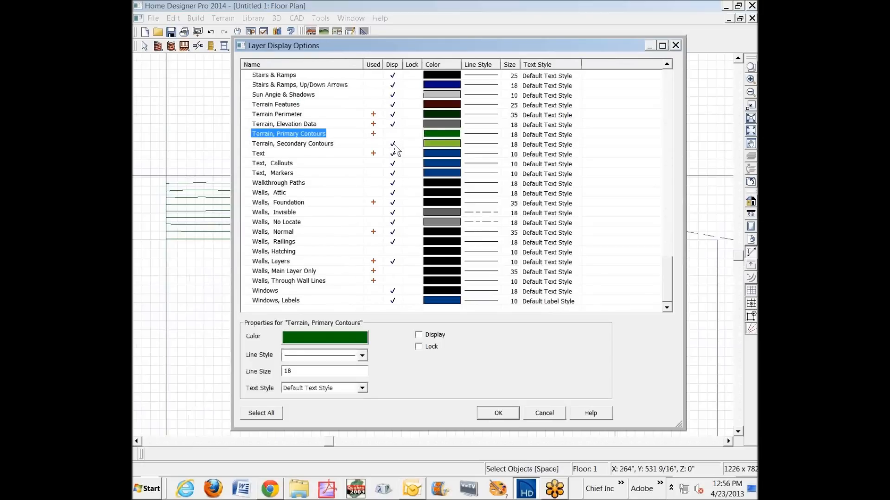
{"action": "left_click", "coordinate": [392, 144]}
{"action": "left_click", "coordinate": [507, 414]}
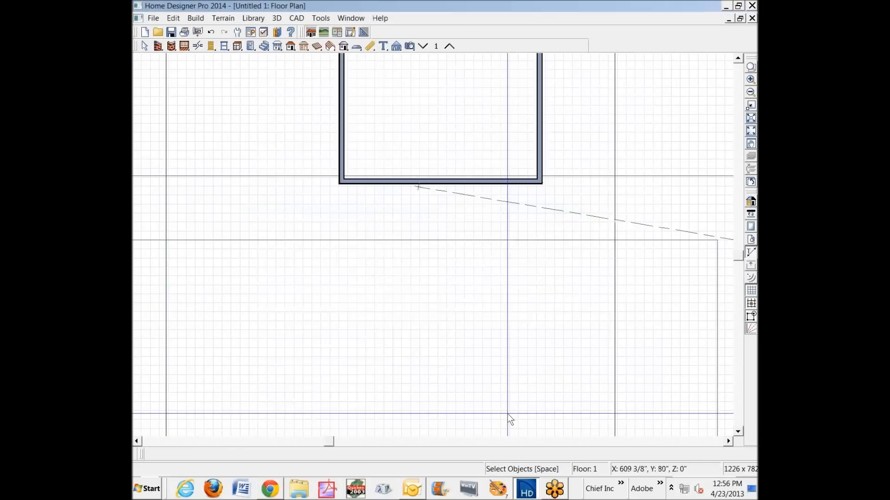
Draw a terrain break across the full terrain width along the building's end wall and check its transition distance
{"action": "scroll", "coordinate": [559, 243], "scroll_direction": "down", "scroll_amount": 2}
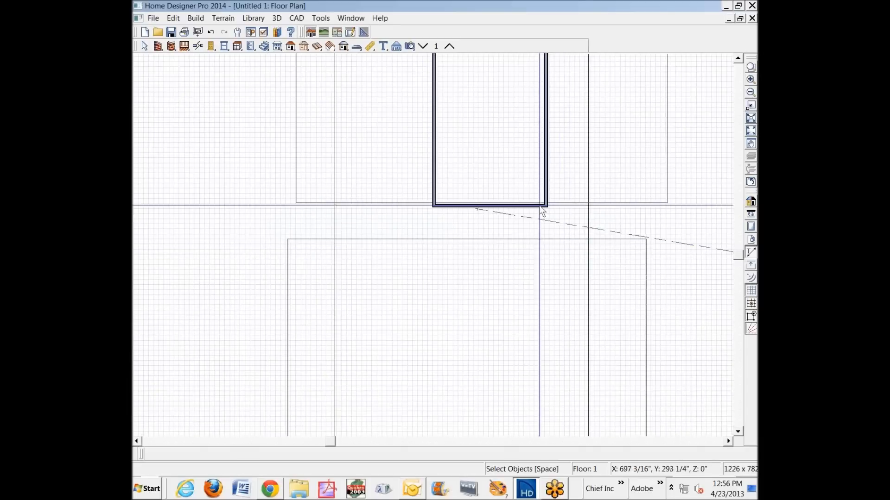
{"action": "left_click", "coordinate": [227, 18]}
{"action": "mouse_move", "coordinate": [255, 97]}
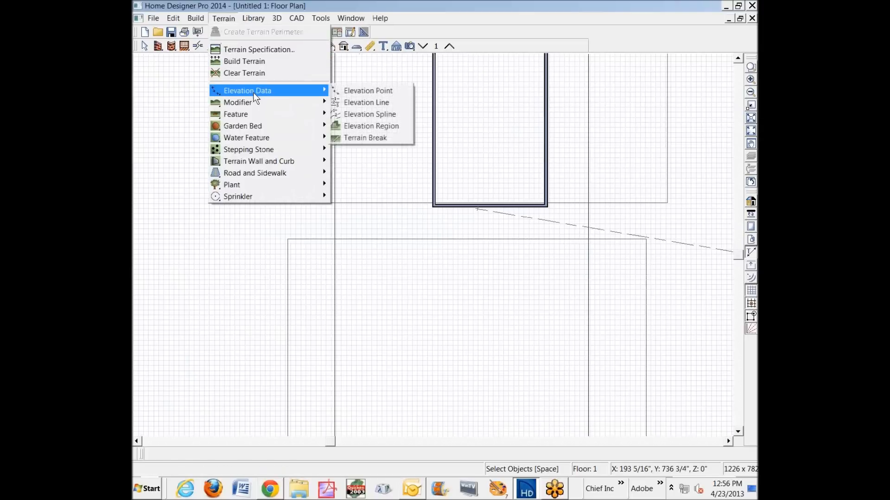
{"action": "left_click", "coordinate": [366, 139]}
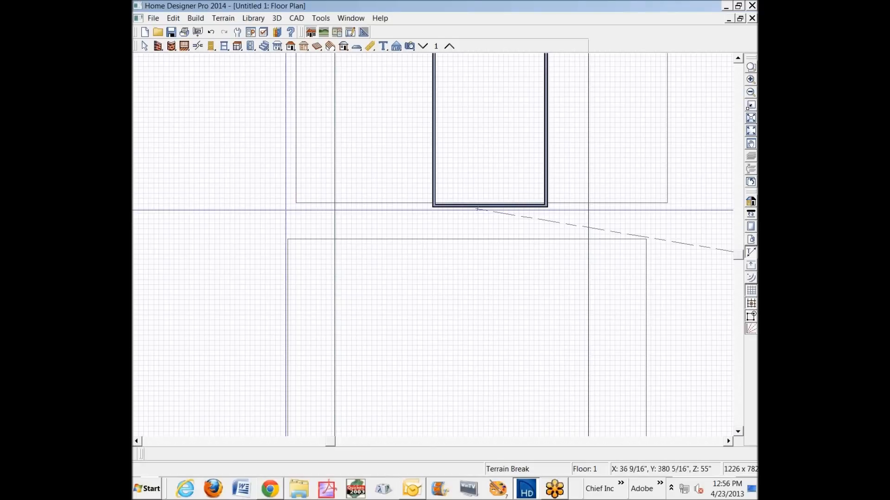
{"action": "mouse_move", "coordinate": [285, 206]}
{"action": "left_mouse_down"}
{"action": "mouse_move", "coordinate": [333, 221]}
{"action": "mouse_move", "coordinate": [711, 224]}
{"action": "left_mouse_up"}
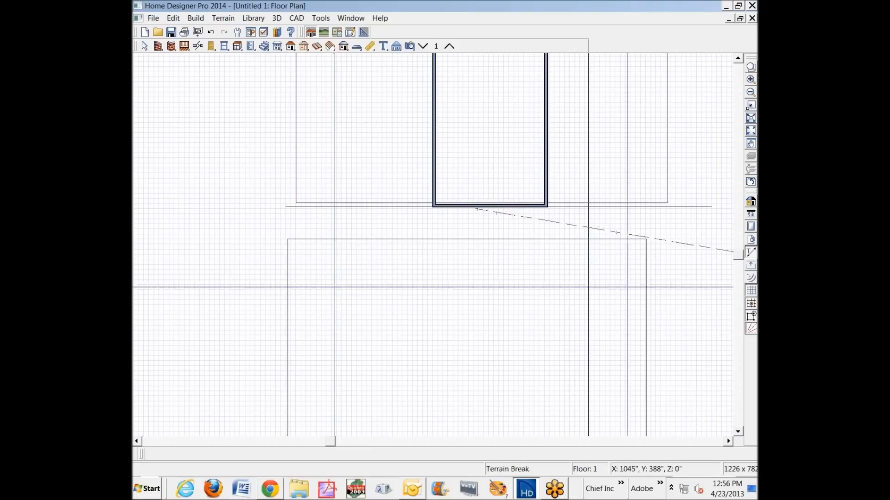
{"action": "double_click", "coordinate": [689, 207]}
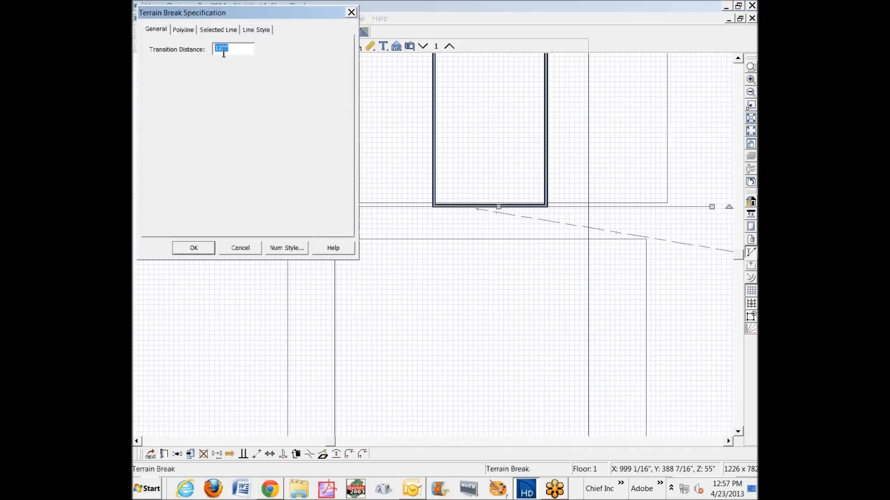
{"action": "left_click", "coordinate": [198, 252]}
{"action": "left_click", "coordinate": [202, 246]}
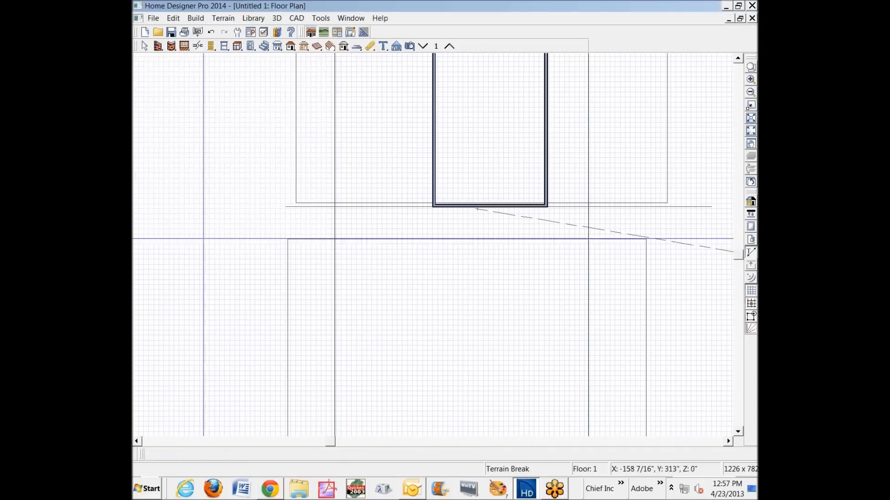
Examine the terrain drop at the building's end wall in the perspective overview
{"action": "key", "text": "ctrl+Tab"}
{"action": "left_click_drag", "start_coordinate": [289, 199], "coordinate": [375, 172]}
{"action": "left_click_drag", "start_coordinate": [422, 243], "coordinate": [347, 237]}
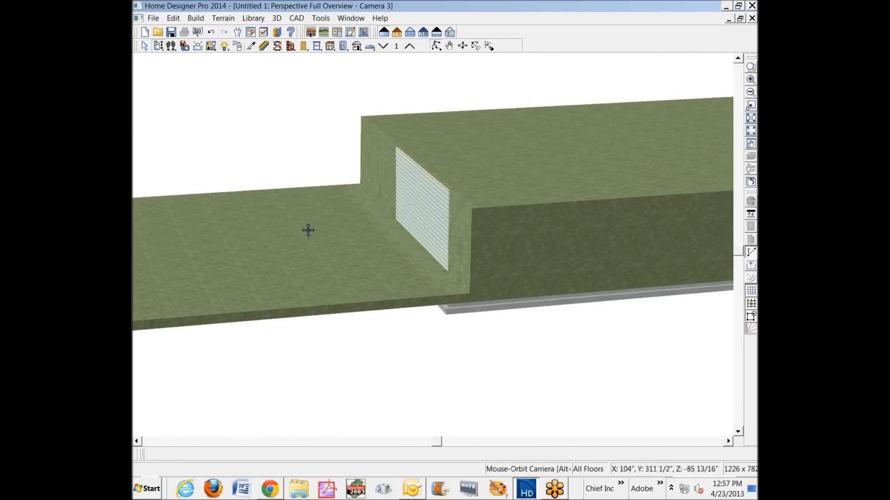
Pull the raised elevation region's near edge back from the building's end wall and rebuild the terrain in the perspective overview
{"action": "key", "text": "ctrl+Tab"}
{"action": "key", "text": "space"}
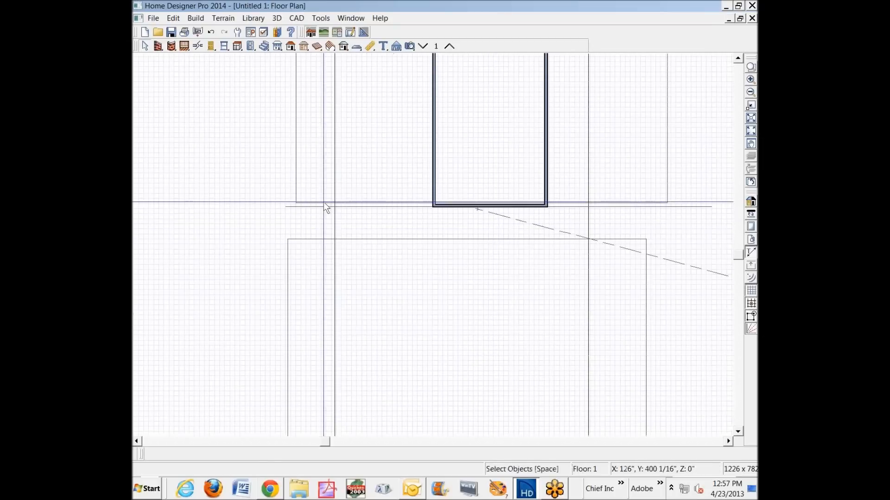
{"action": "left_click", "coordinate": [324, 203]}
{"action": "left_click_drag", "start_coordinate": [324, 202], "coordinate": [325, 113]}
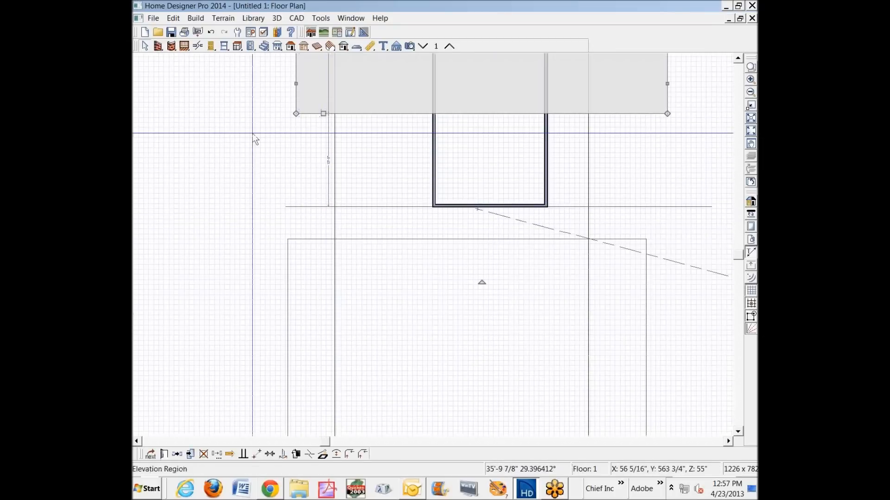
{"action": "key", "text": "ctrl+Tab"}
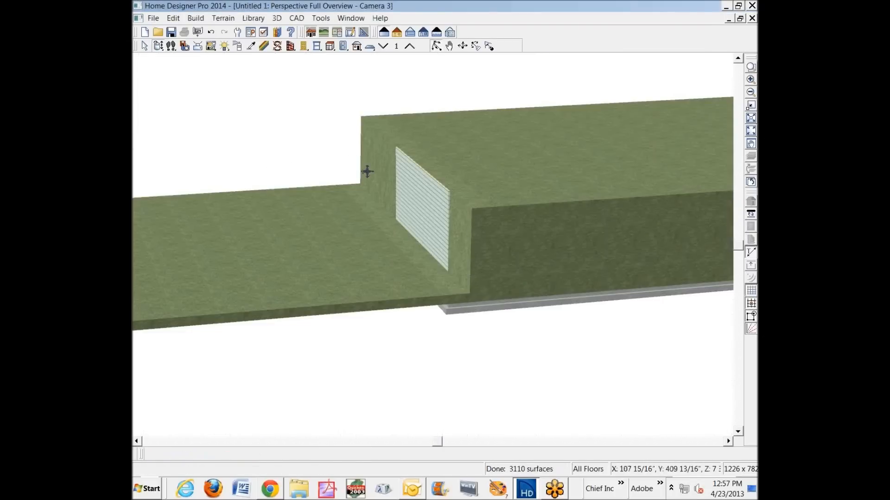
{"action": "left_click", "coordinate": [235, 20]}
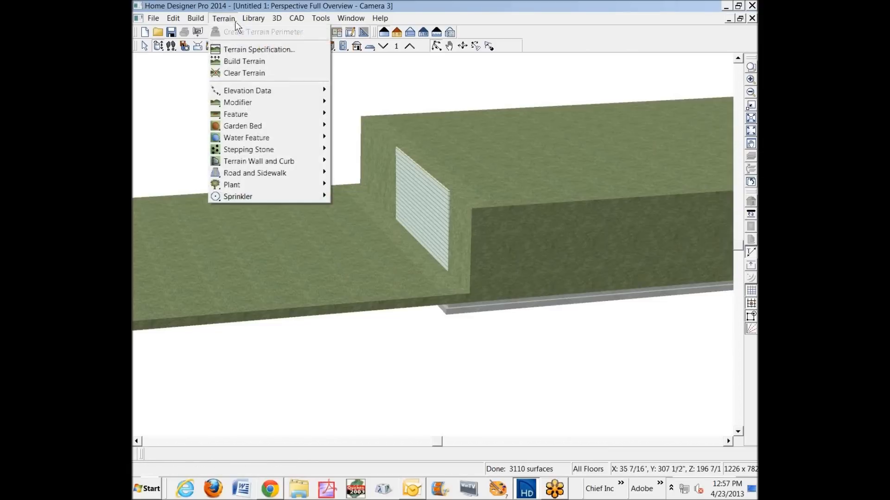
{"action": "left_click", "coordinate": [244, 60]}
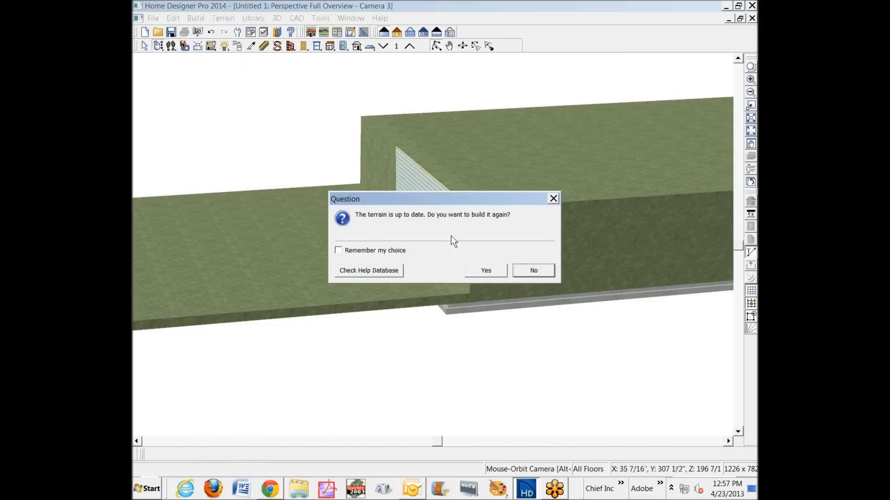
{"action": "left_click", "coordinate": [485, 271]}
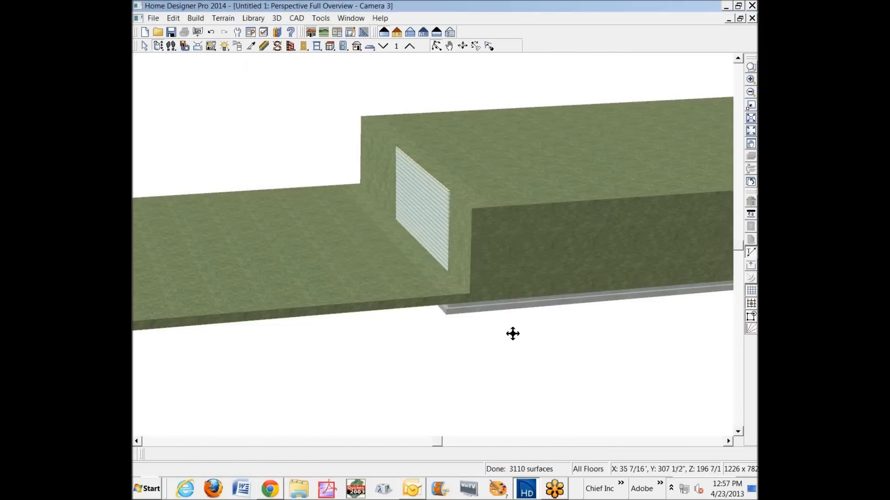
Pull the raised elevation region's edge even farther from the terrain break and check the result in the perspective overview
{"action": "key", "text": "ctrl+Tab"}
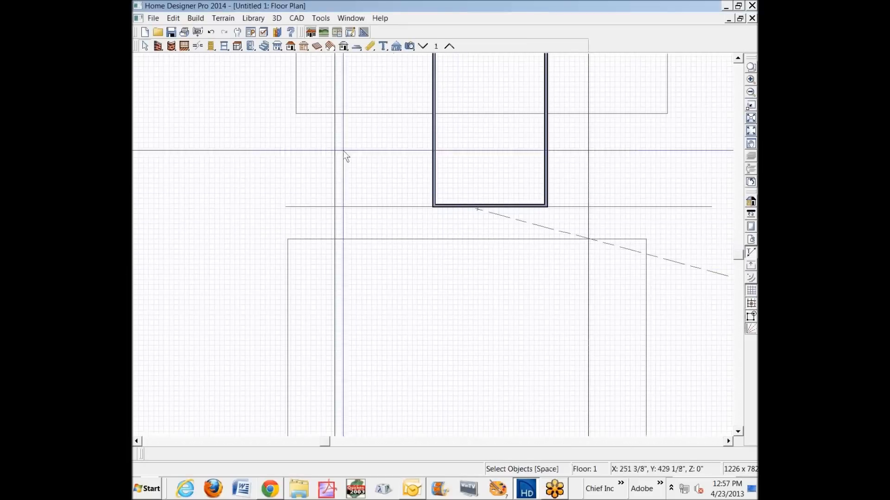
{"action": "left_click", "coordinate": [320, 114]}
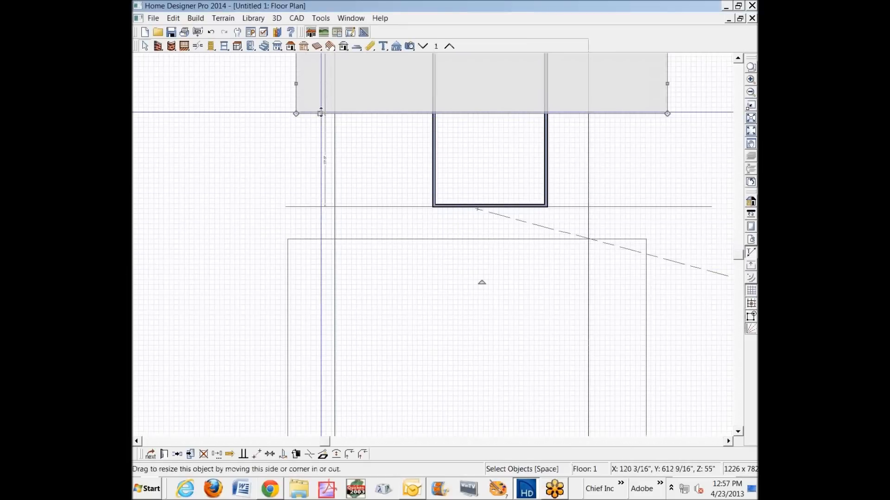
{"action": "left_click_drag", "start_coordinate": [321, 112], "coordinate": [321, 49]}
{"action": "key", "text": "ctrl+Tab"}
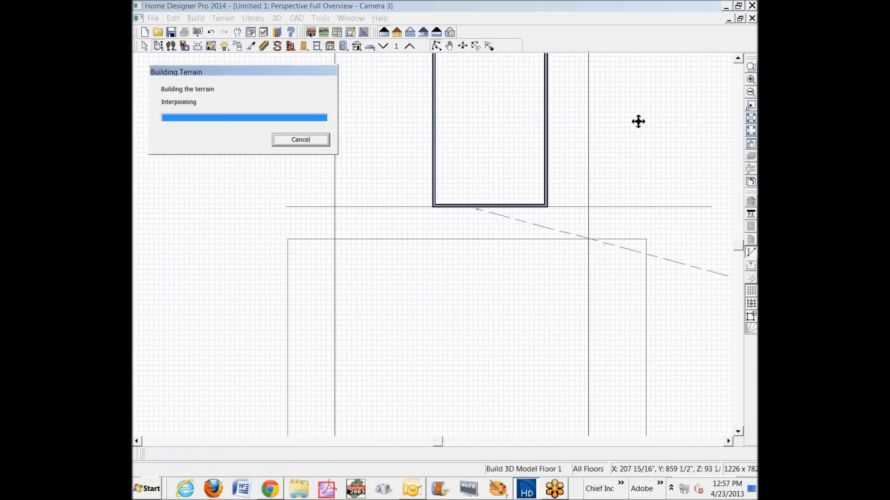
Move the terrain break partway back along the building's side walls and view the exposed walls in the perspective overview
{"action": "key", "text": "ctrl+Tab"}
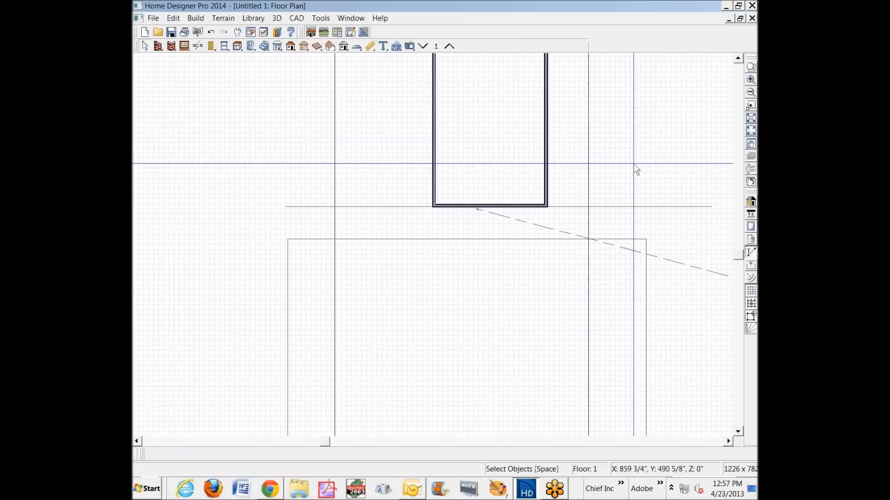
{"action": "left_click", "coordinate": [645, 211]}
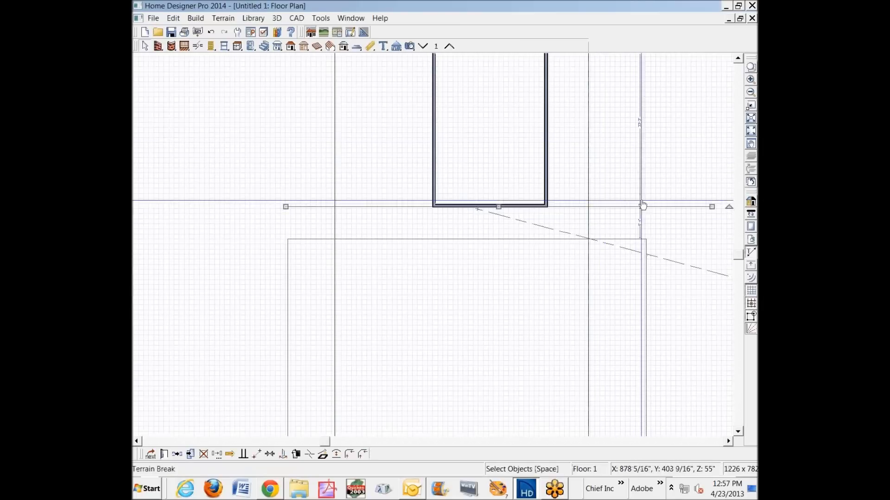
{"action": "left_click_drag", "start_coordinate": [501, 207], "coordinate": [500, 120]}
{"action": "key", "text": "ctrl+Tab"}
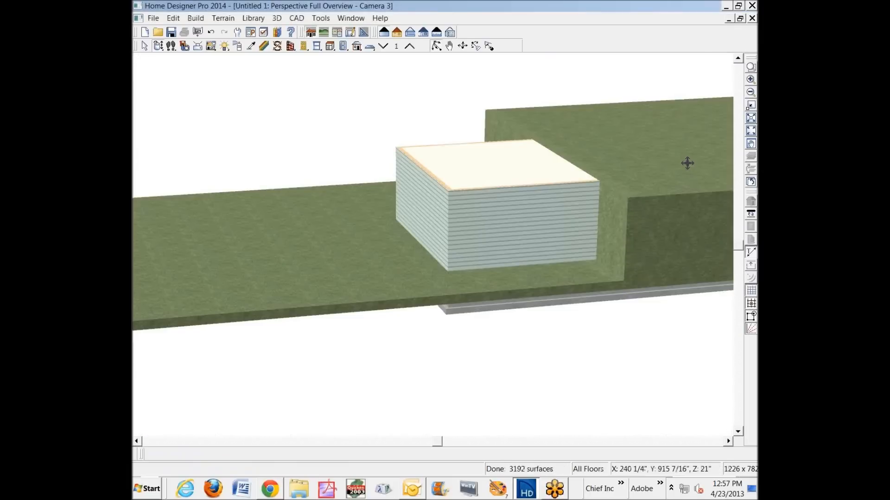
Move the terrain break back in line with the building's end wall
{"action": "key", "text": "ctrl+Tab"}
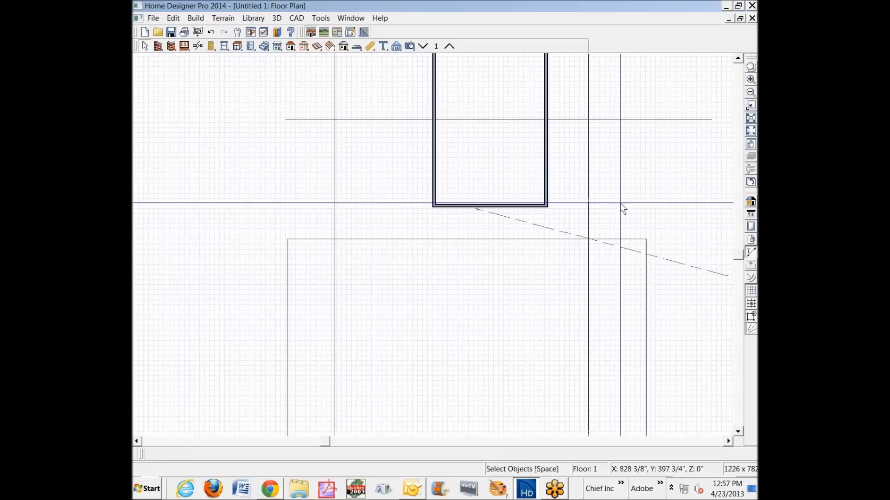
{"action": "left_click", "coordinate": [611, 119]}
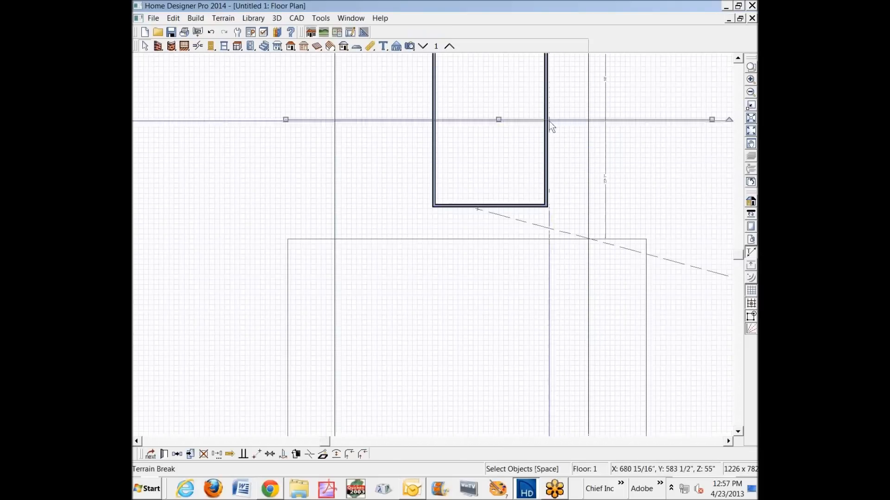
{"action": "left_click_drag", "start_coordinate": [500, 119], "coordinate": [498, 204]}
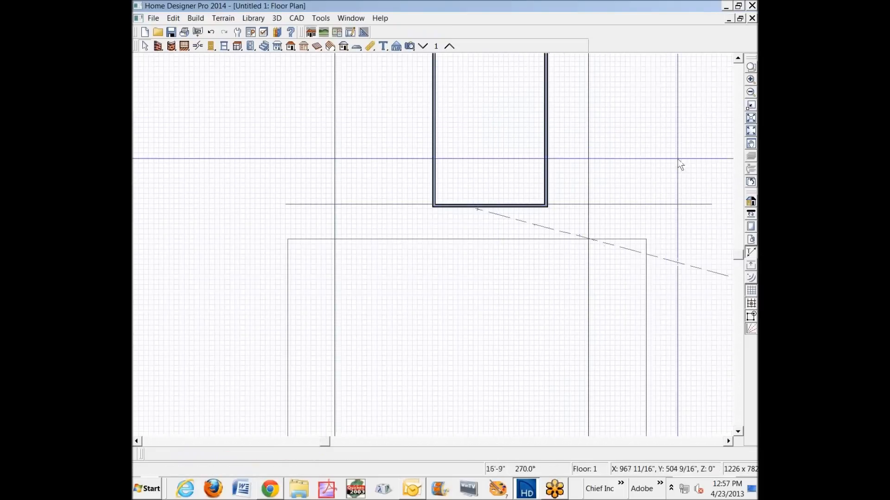
Stretch the raised elevation region back to just short of the terrain break and update the perspective overview
{"action": "scroll", "coordinate": [677, 159], "scroll_direction": "down", "scroll_amount": 2}
{"action": "left_click", "coordinate": [661, 70]}
{"action": "left_click_drag", "start_coordinate": [661, 70], "coordinate": [651, 169]}
{"action": "left_click", "coordinate": [705, 118]}
{"action": "key", "text": "ctrl+Tab"}
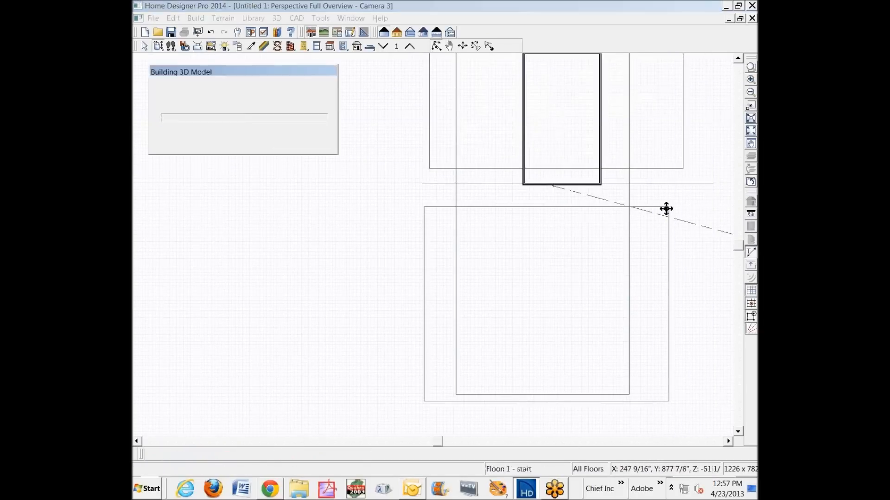
Pull the lowered elevation region's near edge well away from the building's end wall and check the perspective overview
{"action": "key", "text": "ctrl+Tab"}
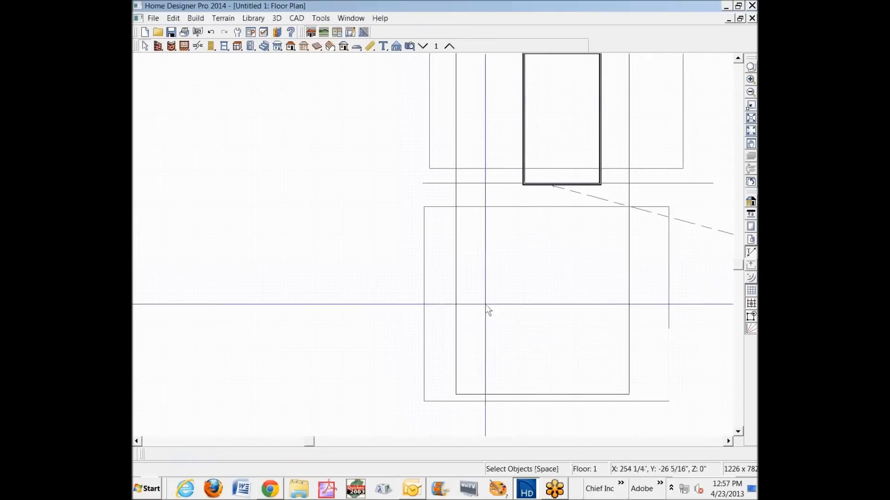
{"action": "left_click", "coordinate": [441, 206]}
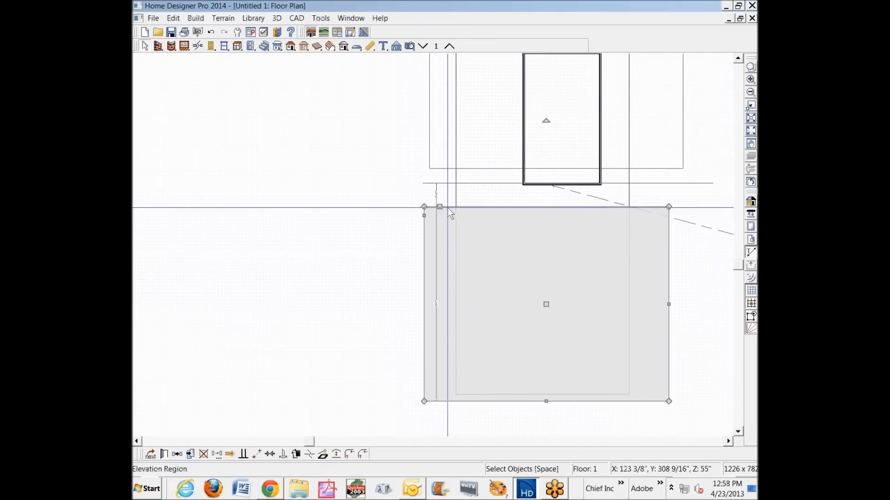
{"action": "left_click_drag", "start_coordinate": [441, 206], "coordinate": [441, 307]}
{"action": "key", "text": "ctrl+Tab"}
Set the lowered elevation region's elevation to -120 inches in the floor plan
{"action": "key", "text": "ctrl+Tab"}
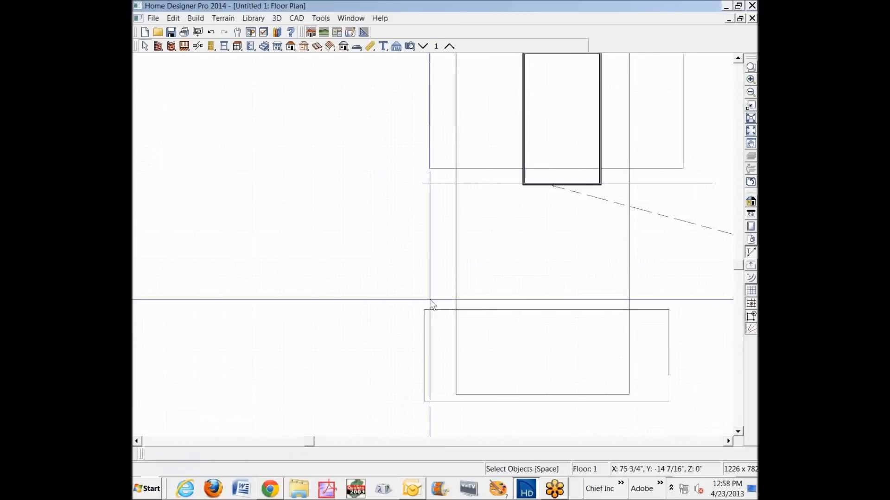
{"action": "double_click", "coordinate": [442, 310]}
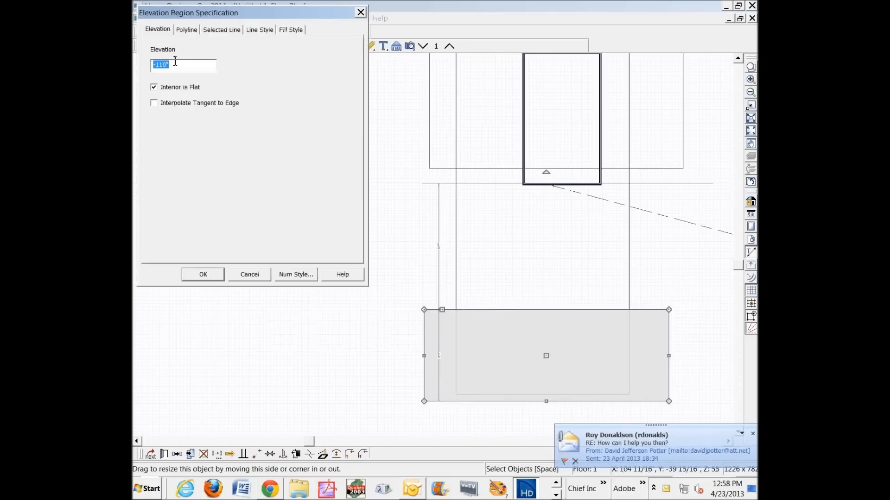
{"action": "type", "text": "120"}
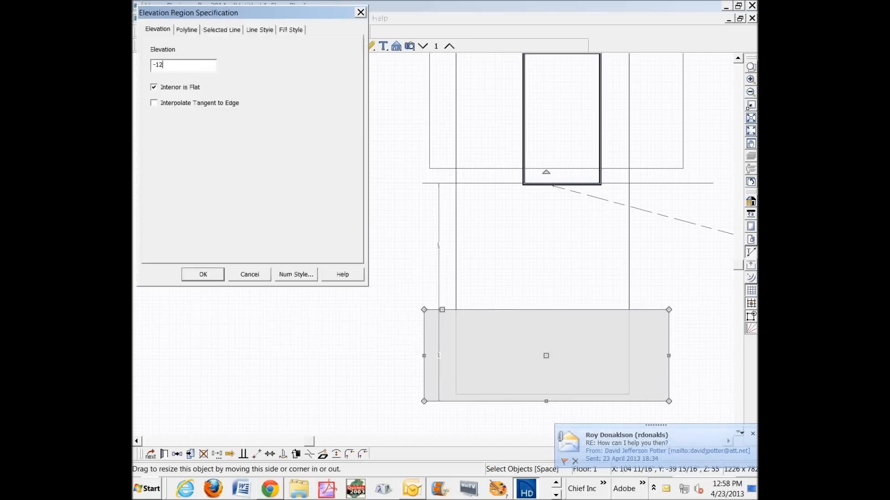
{"action": "left_click", "coordinate": [207, 276]}
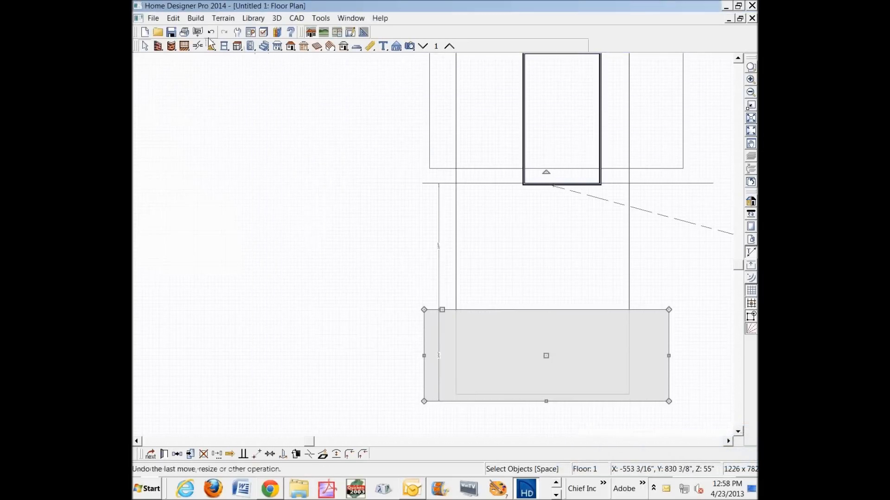
Draw an elevation line between the terrain break and the lowered region, extending past both terrain sides, at elevation -110 inches
{"action": "left_click", "coordinate": [225, 19]}
{"action": "mouse_move", "coordinate": [257, 91]}
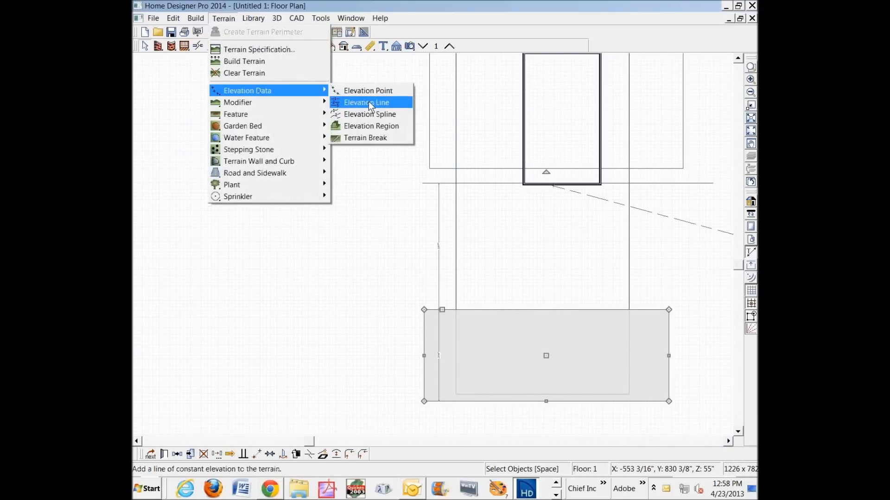
{"action": "left_click", "coordinate": [366, 102]}
{"action": "left_click_drag", "start_coordinate": [756, 227], "coordinate": [756, 227]}
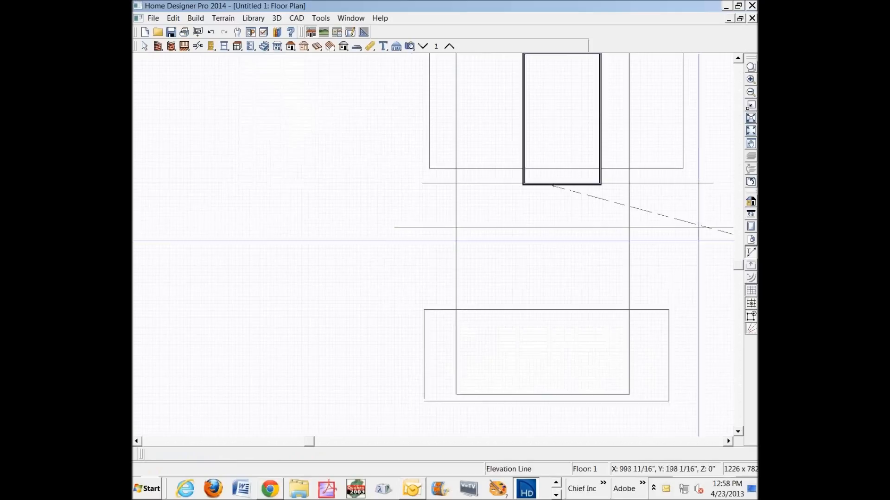
{"action": "right_click", "coordinate": [680, 227]}
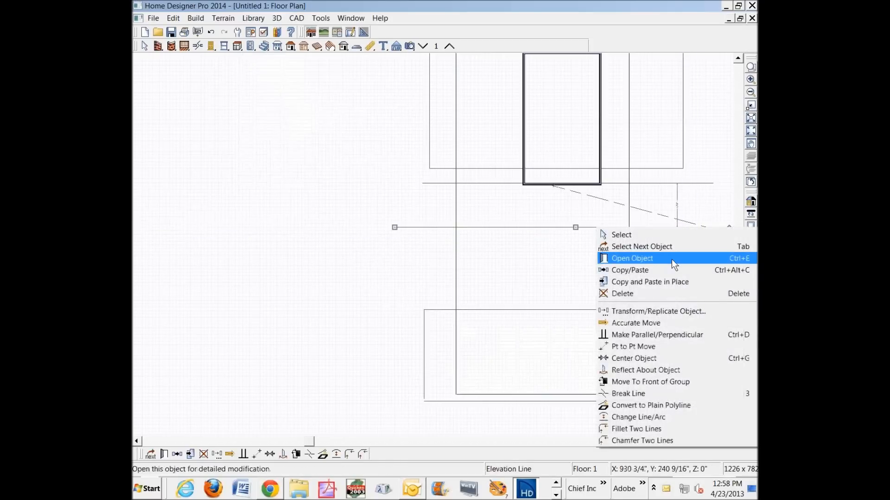
{"action": "left_click", "coordinate": [671, 259]}
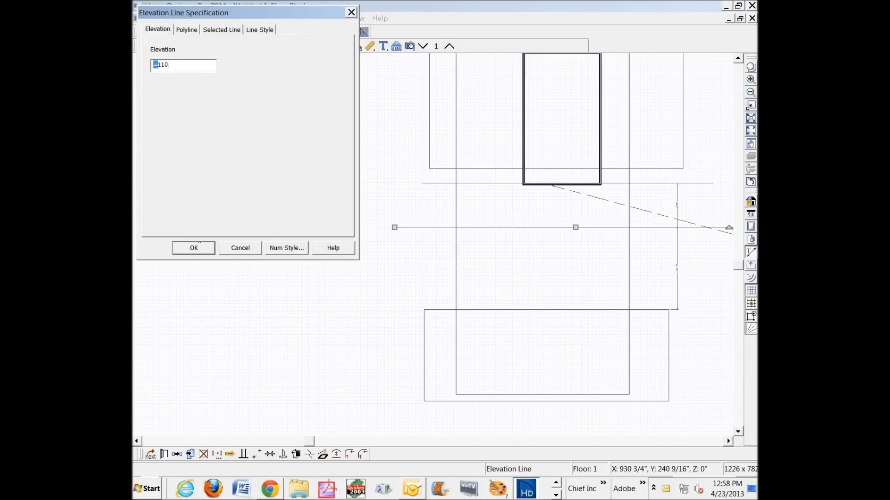
{"action": "left_click", "coordinate": [186, 251]}
{"action": "left_click", "coordinate": [257, 301]}
Orbit the perspective overview to view the exposed end wall and the sloping lower ground from the opposite side
{"action": "key", "text": "ctrl+Tab"}
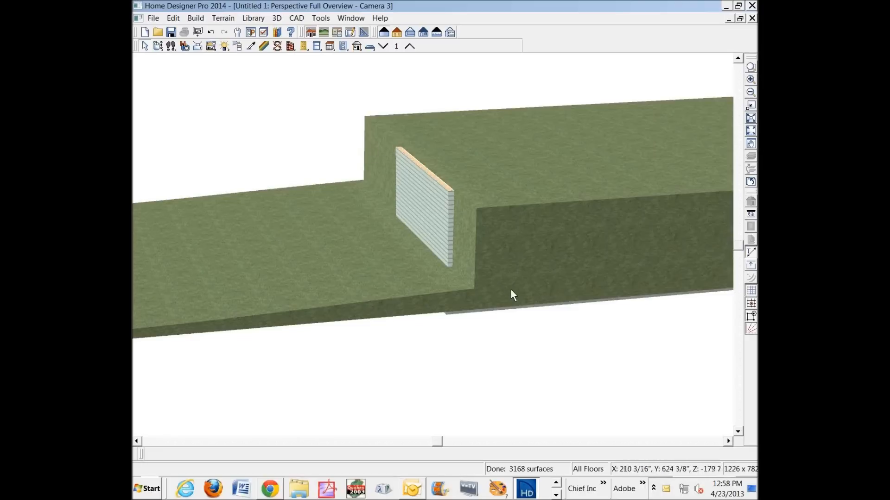
{"action": "left_click", "coordinate": [158, 46]}
{"action": "left_click_drag", "start_coordinate": [296, 195], "coordinate": [519, 185]}
{"action": "key", "text": "space"}
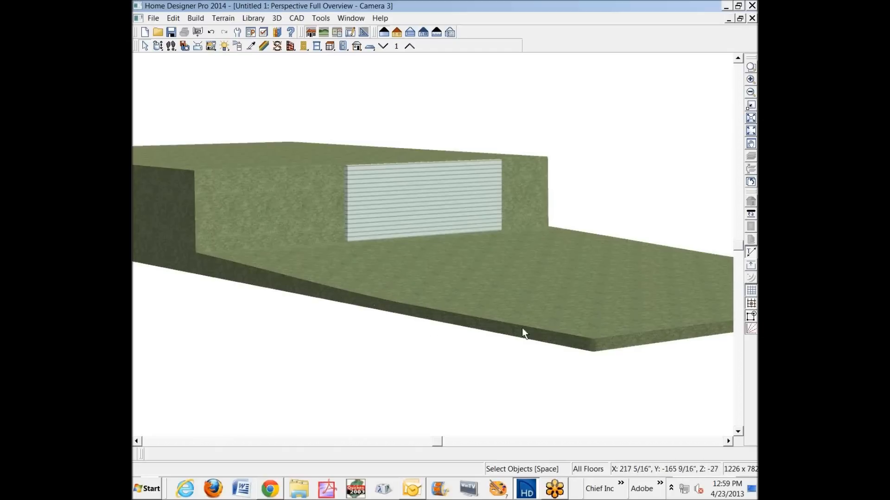
Review the settings of the lowered elevation region, elevation line, terrain break and raised elevation region without changing them
{"action": "key", "text": "ctrl+Tab"}
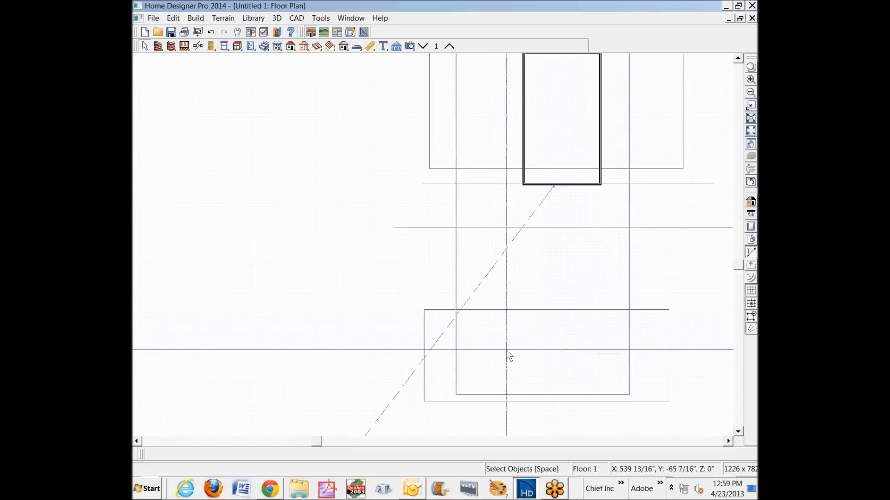
{"action": "double_click", "coordinate": [433, 319]}
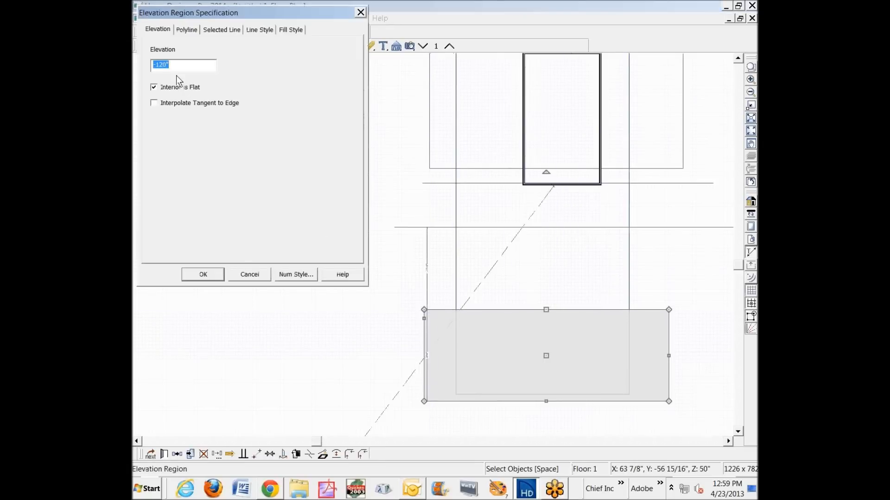
{"action": "left_click", "coordinate": [249, 275]}
{"action": "double_click", "coordinate": [401, 229]}
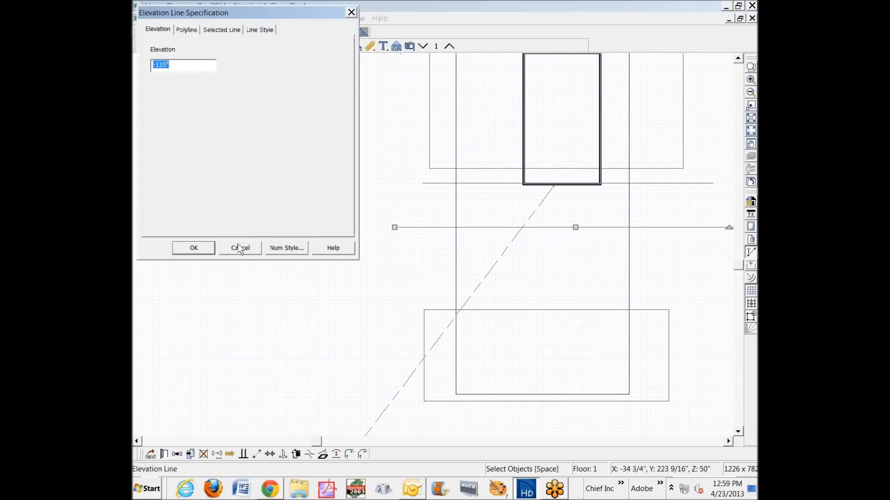
{"action": "left_click", "coordinate": [239, 247]}
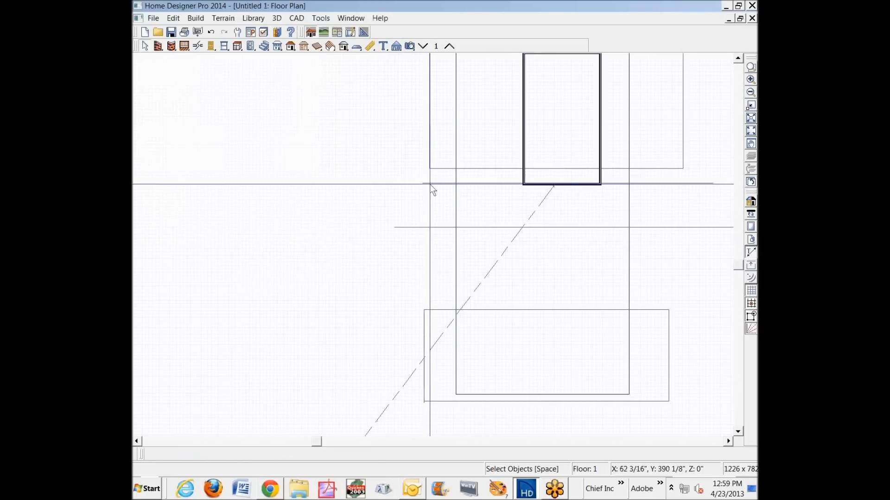
{"action": "double_click", "coordinate": [430, 185]}
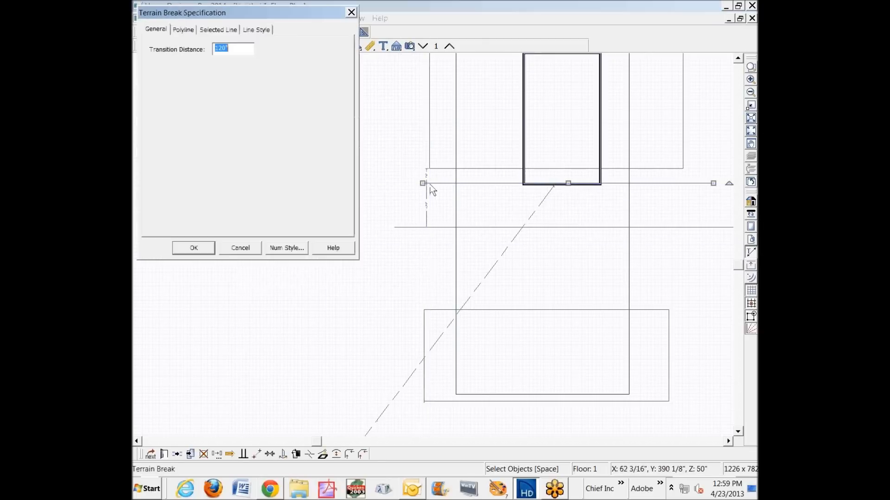
{"action": "left_click", "coordinate": [247, 250]}
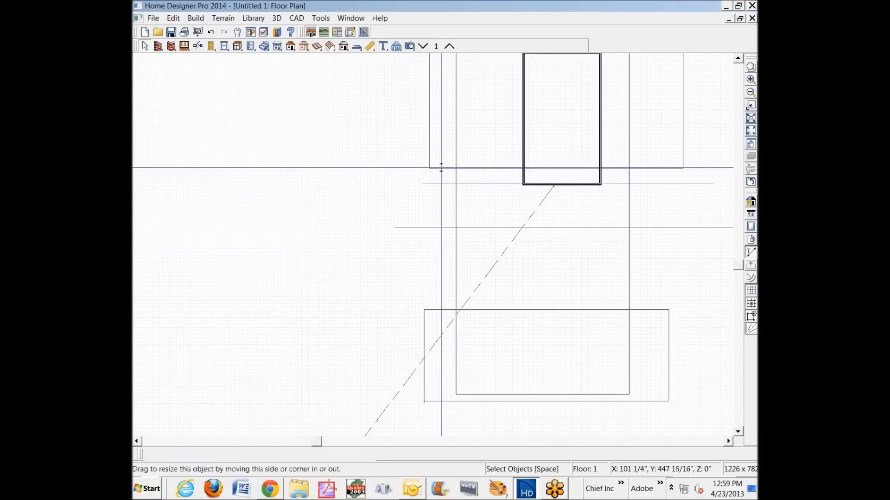
{"action": "double_click", "coordinate": [442, 168]}
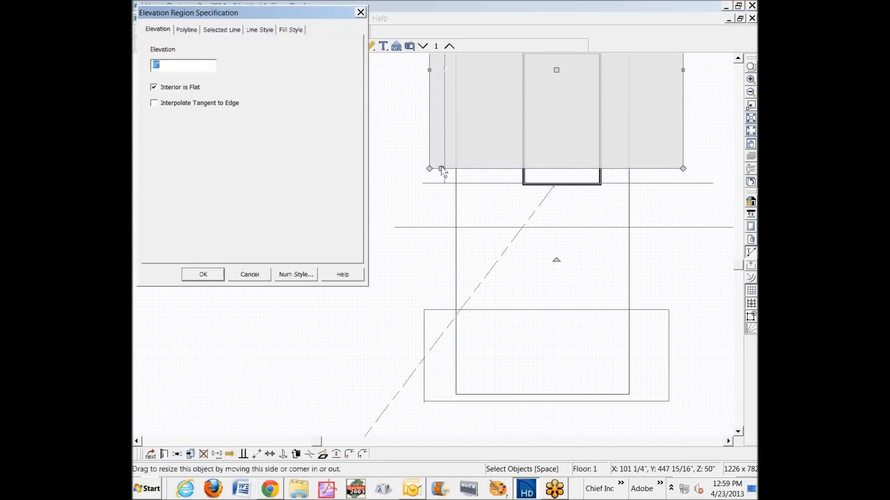
{"action": "left_click", "coordinate": [246, 279]}
Place two windows in the exposed end wall in the perspective overview, one toward each end
{"action": "key", "text": "ctrl+Tab"}
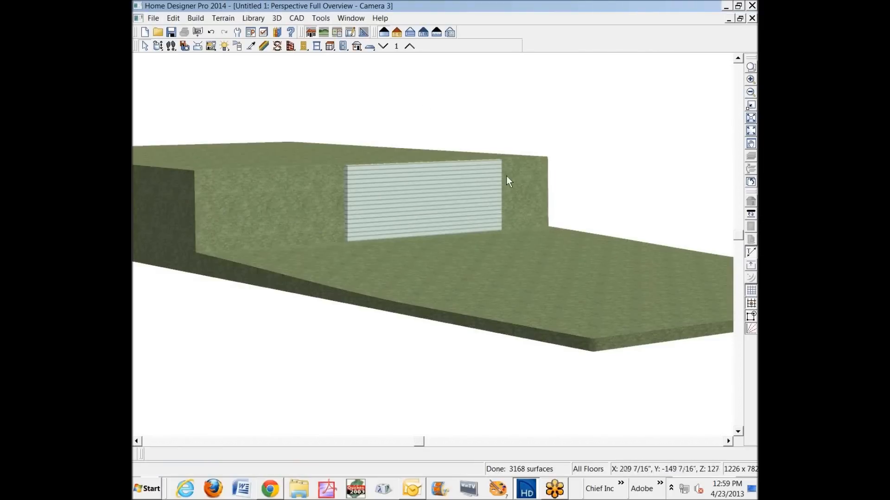
{"action": "scroll", "coordinate": [396, 190], "scroll_direction": "up", "scroll_amount": 5}
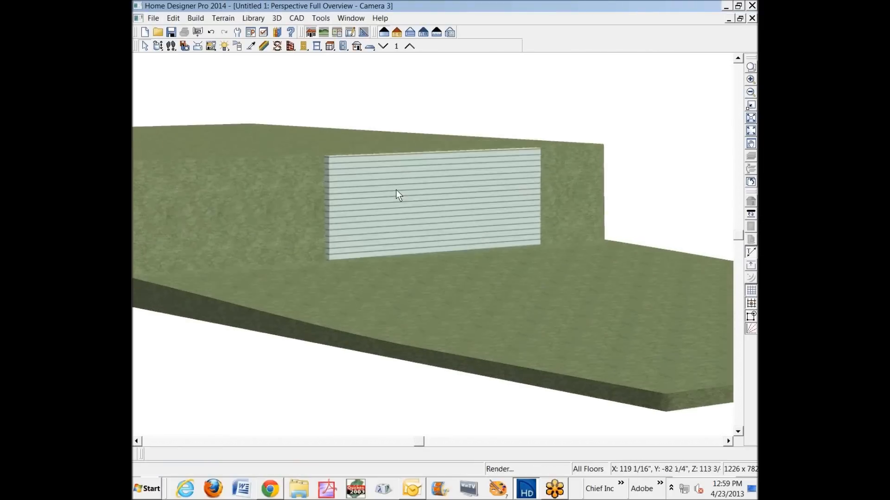
{"action": "scroll", "coordinate": [395, 195], "scroll_direction": "down", "scroll_amount": 4}
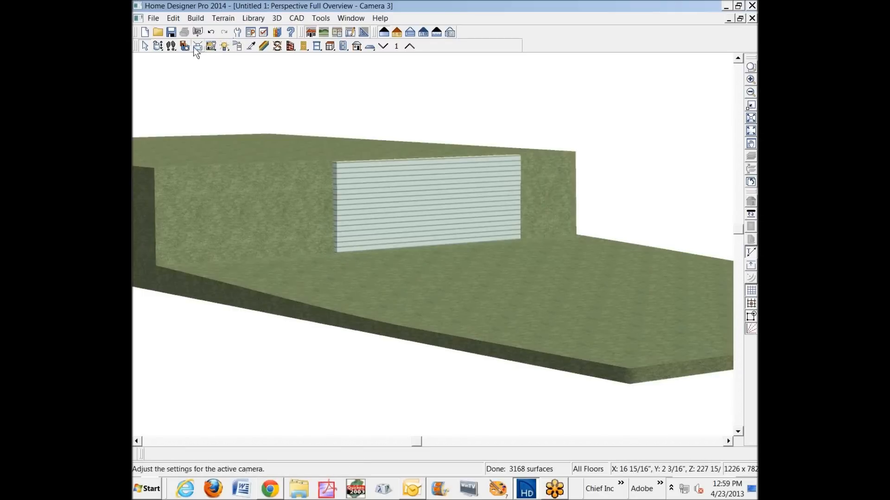
{"action": "left_click", "coordinate": [317, 46]}
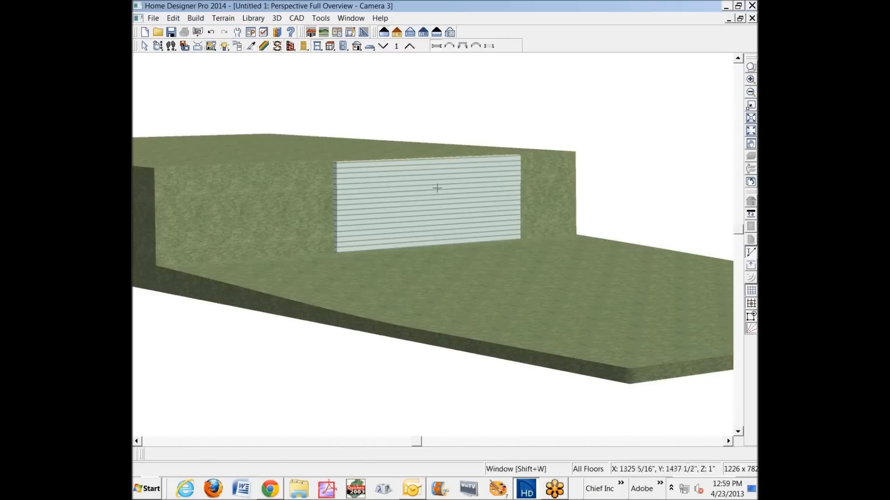
{"action": "left_click", "coordinate": [372, 206]}
{"action": "left_click", "coordinate": [497, 204]}
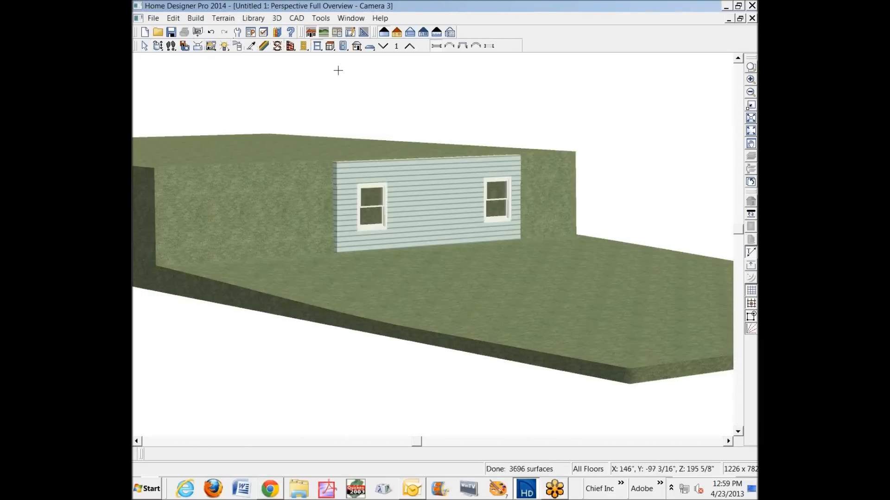
Place a hinged door in the end wall between the two windows and view the wall up close
{"action": "left_click", "coordinate": [303, 46]}
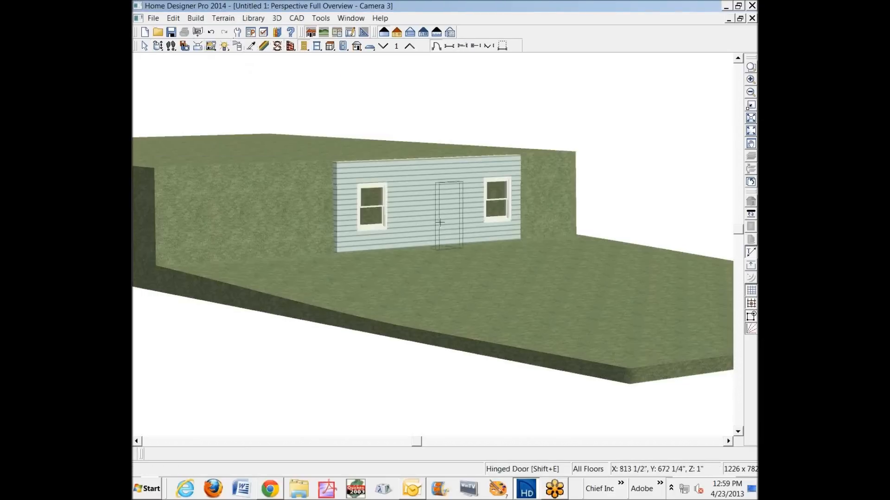
{"action": "left_click", "coordinate": [432, 216]}
{"action": "key", "text": "space"}
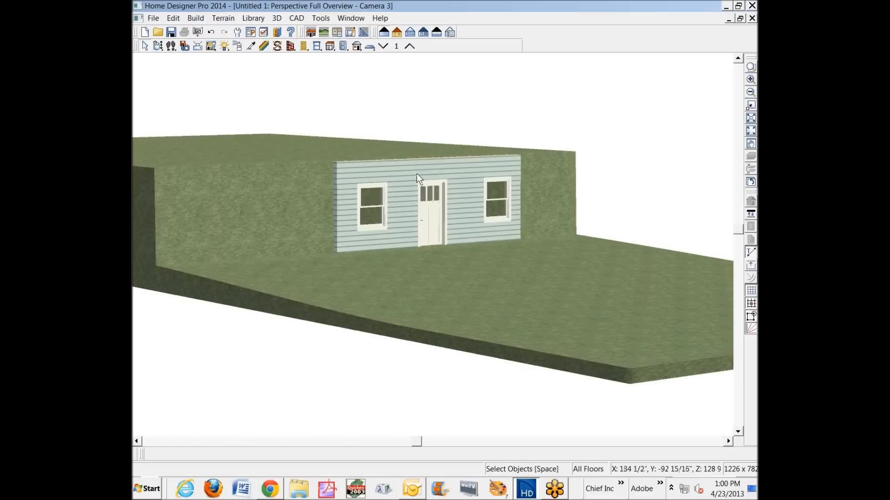
{"action": "left_click", "coordinate": [422, 207]}
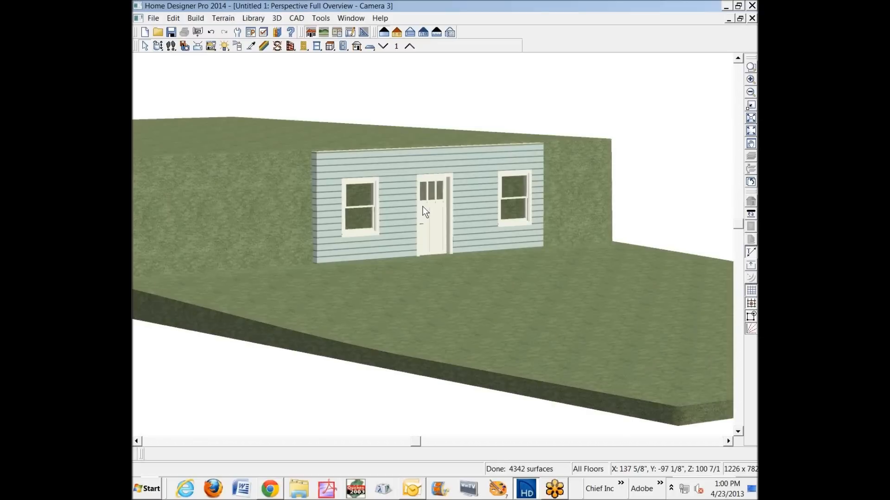
{"action": "scroll", "coordinate": [426, 211], "scroll_direction": "up", "scroll_amount": 1}
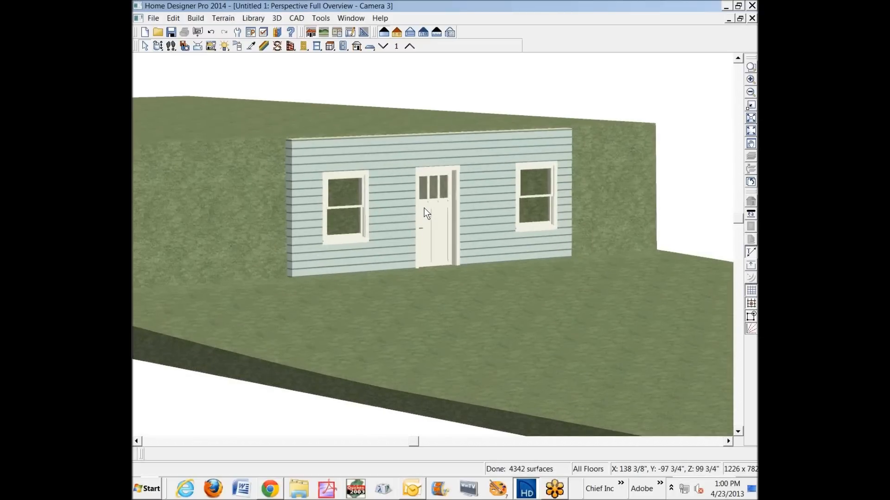
{"action": "scroll", "coordinate": [415, 212], "scroll_direction": "up", "scroll_amount": 1}
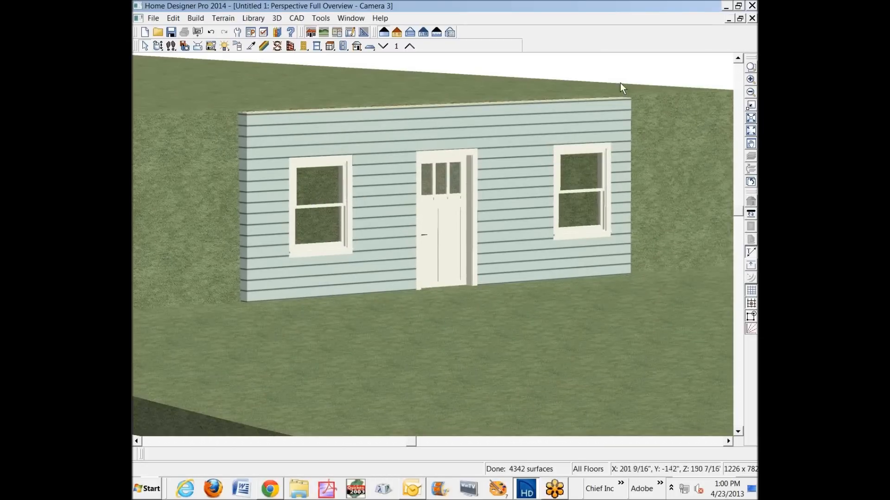
Close the overview and inspect a lengthwise terrain profile in a cross section cut through the building, then close the section
{"action": "left_click", "coordinate": [752, 18]}
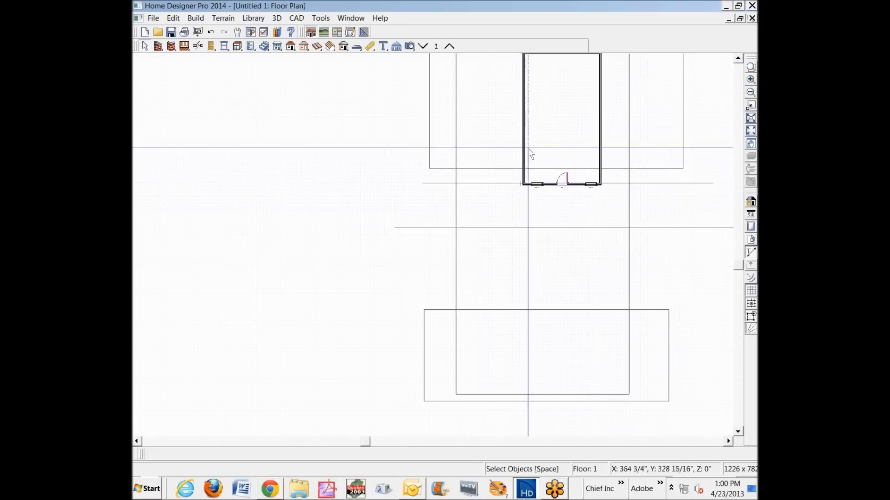
{"action": "left_click", "coordinate": [395, 48]}
{"action": "left_click_drag", "start_coordinate": [558, 151], "coordinate": [706, 152]}
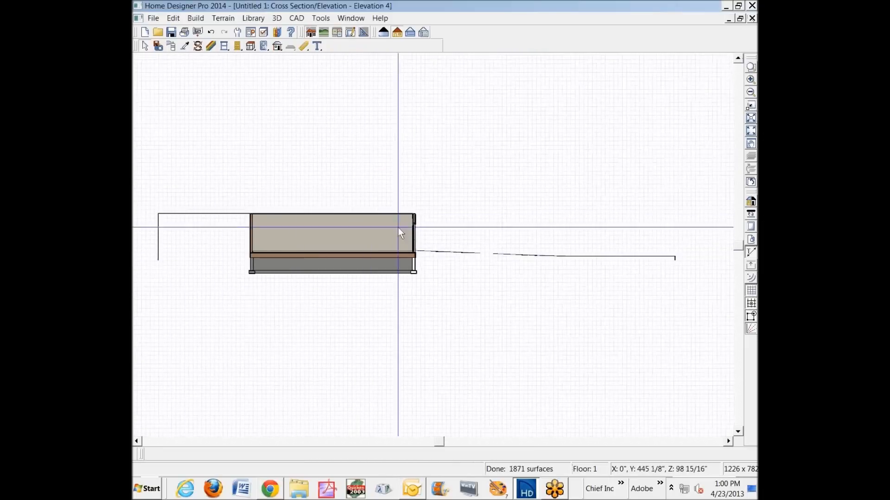
{"action": "scroll", "coordinate": [419, 252], "scroll_direction": "up", "scroll_amount": 2}
{"action": "scroll", "coordinate": [408, 201], "scroll_direction": "down", "scroll_amount": 2}
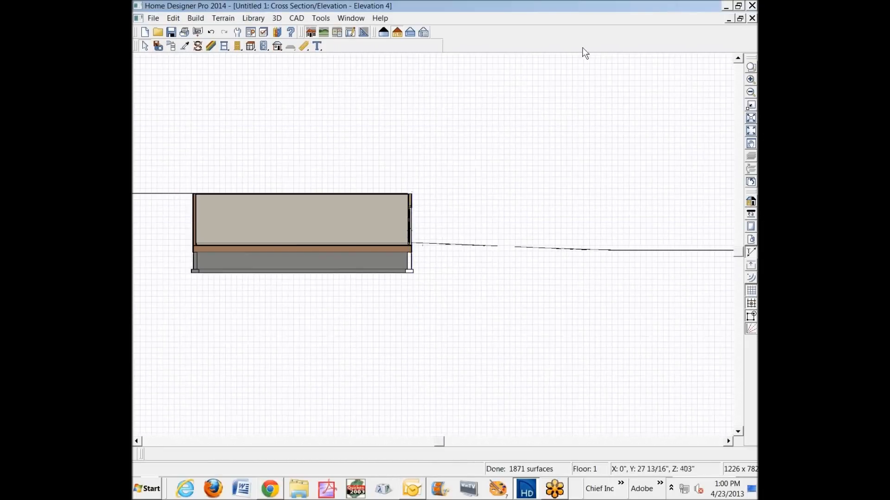
{"action": "left_click", "coordinate": [752, 18]}
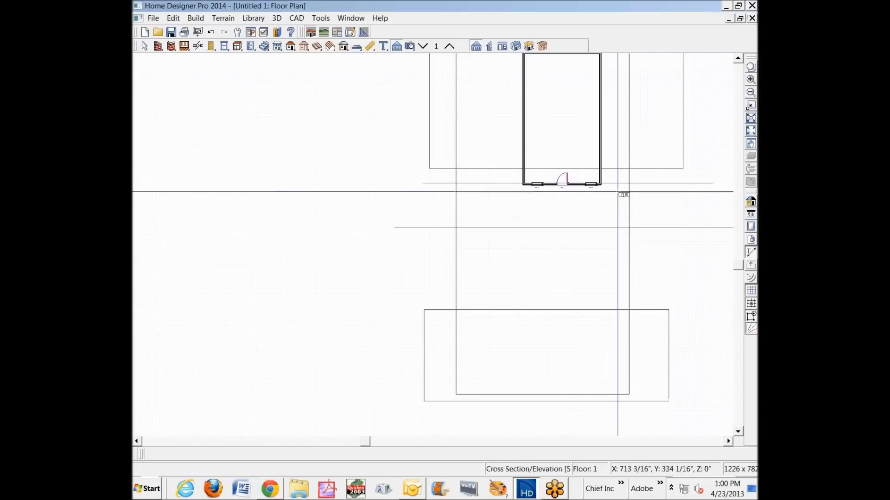
Create full camera views toward the door wall, one from inside the building and one from the lowered ground outside
{"action": "left_click", "coordinate": [409, 45]}
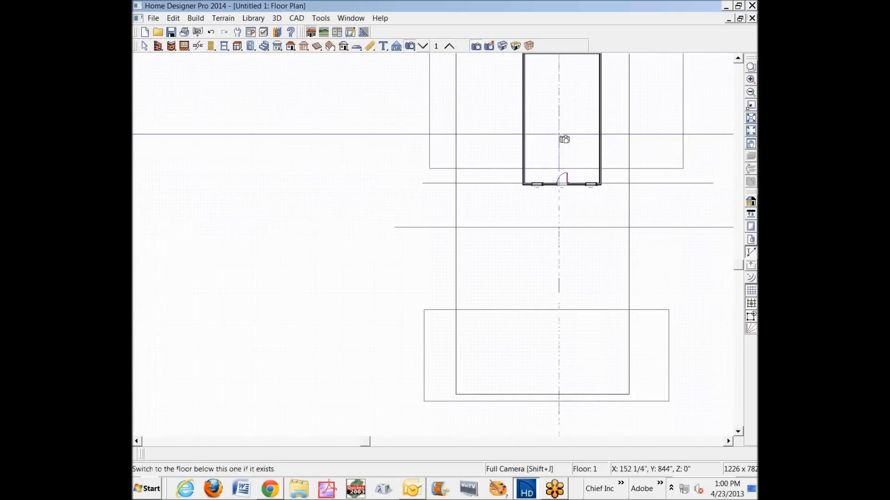
{"action": "left_click_drag", "start_coordinate": [544, 82], "coordinate": [565, 188]}
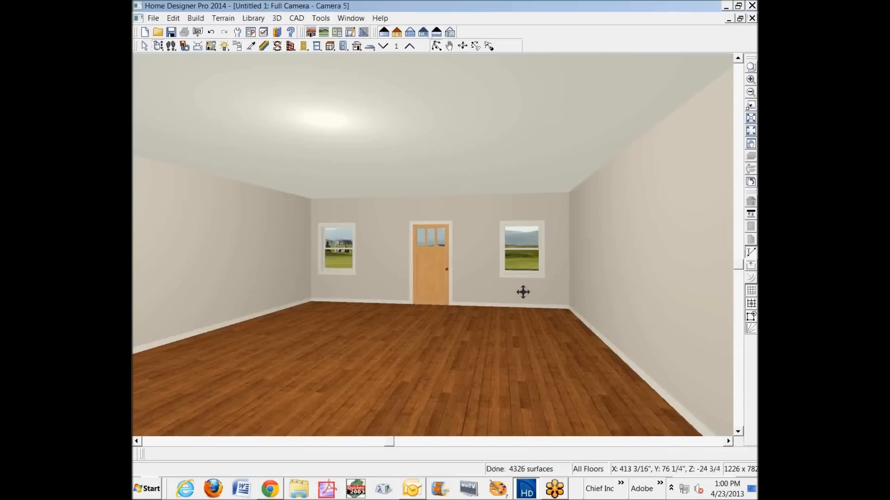
{"action": "left_click", "coordinate": [752, 18]}
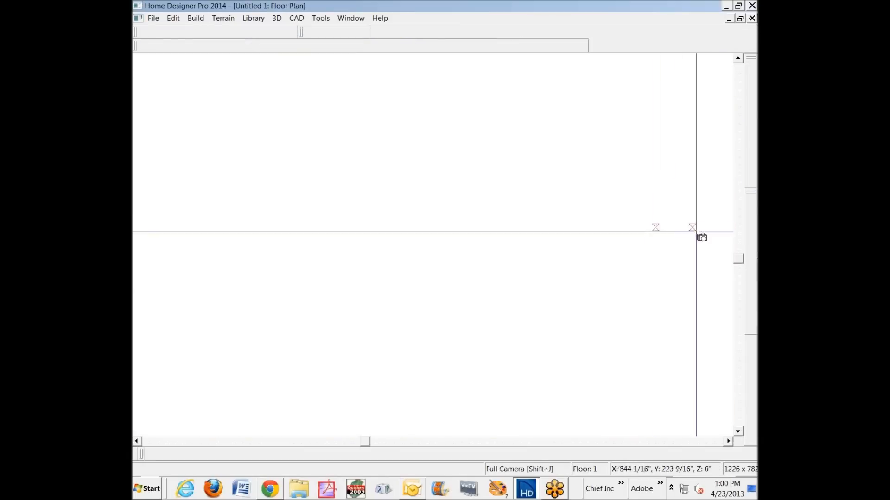
{"action": "left_click_drag", "start_coordinate": [545, 300], "coordinate": [558, 167]}
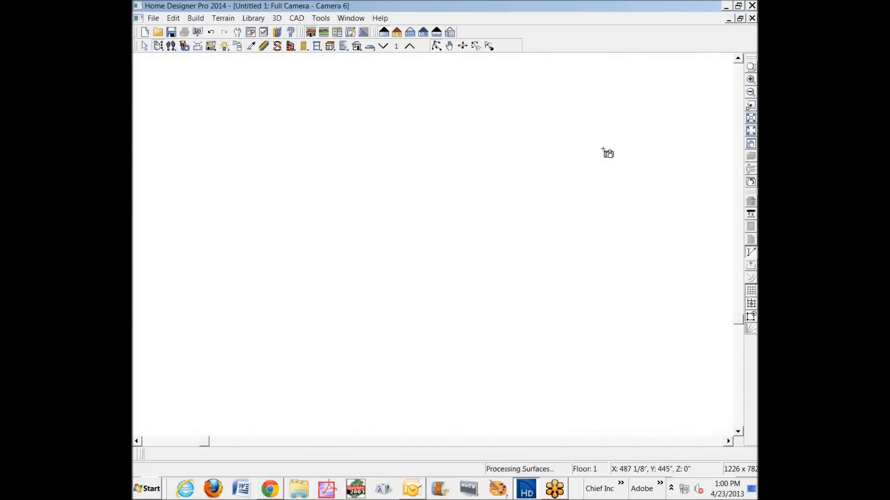
Examine the end wall and surrounding terrain from several angles and distances in the exterior camera view, then close the view
{"action": "scroll", "coordinate": [428, 273], "scroll_direction": "up", "scroll_amount": 2}
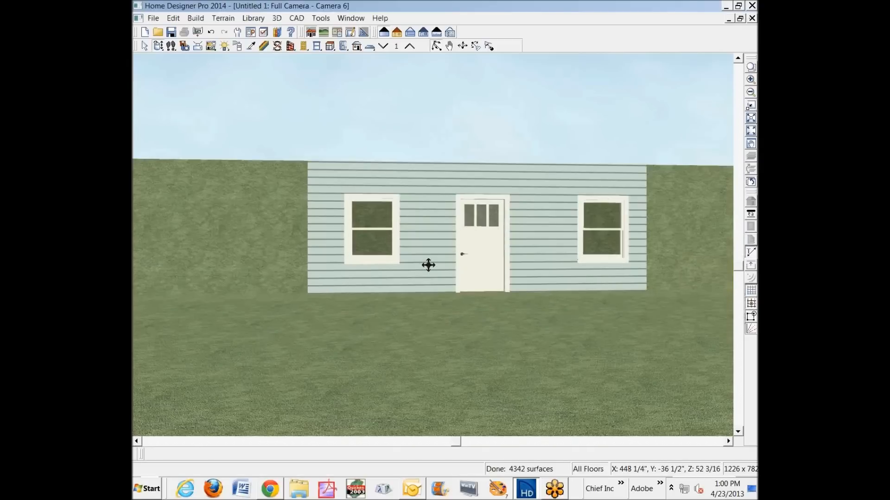
{"action": "left_click_drag", "start_coordinate": [357, 228], "coordinate": [400, 268]}
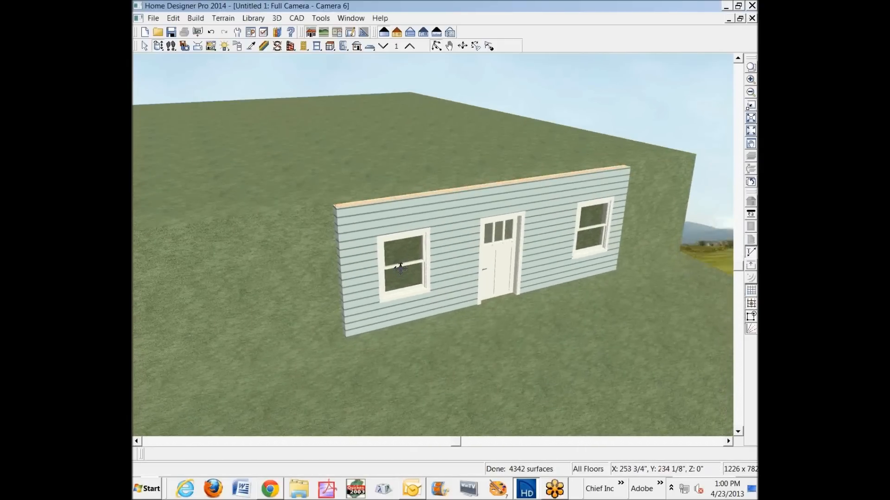
{"action": "scroll", "coordinate": [411, 265], "scroll_direction": "up", "scroll_amount": 1}
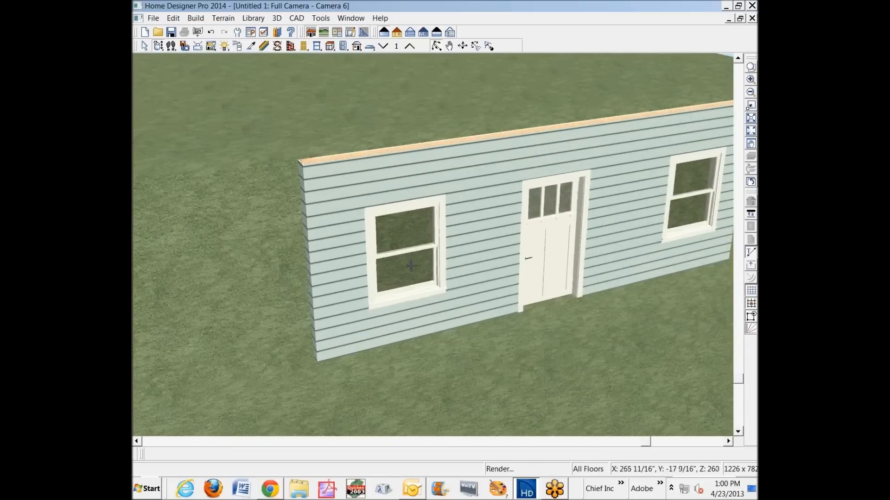
{"action": "scroll", "coordinate": [560, 218], "scroll_direction": "up", "scroll_amount": 1}
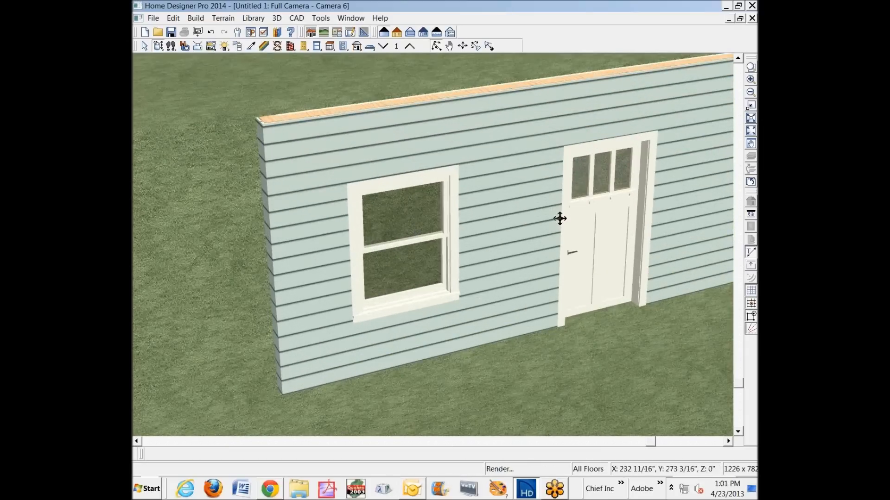
{"action": "left_click_drag", "start_coordinate": [449, 226], "coordinate": [471, 151]}
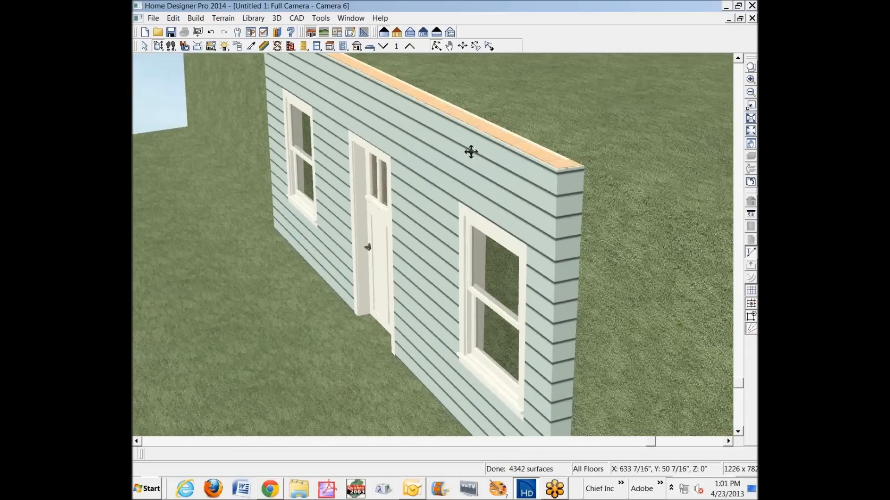
{"action": "scroll", "coordinate": [482, 208], "scroll_direction": "down", "scroll_amount": 2}
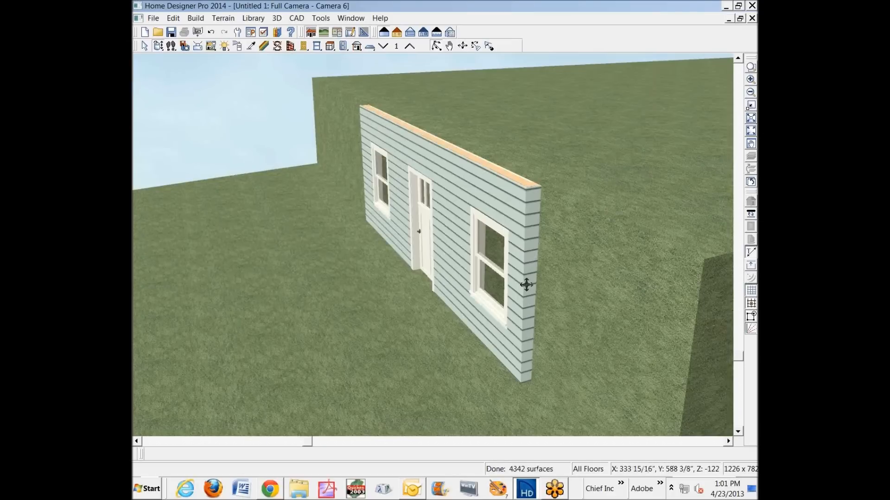
{"action": "left_click_drag", "start_coordinate": [525, 285], "coordinate": [591, 264]}
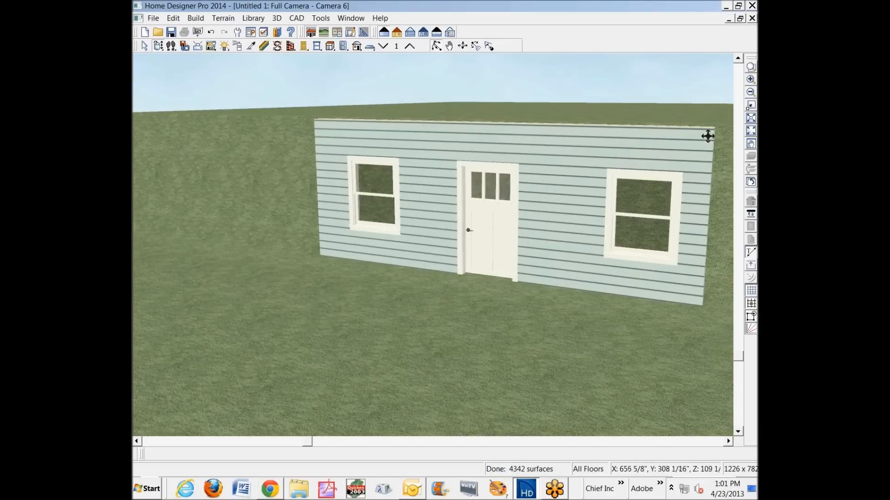
{"action": "left_click", "coordinate": [752, 18]}
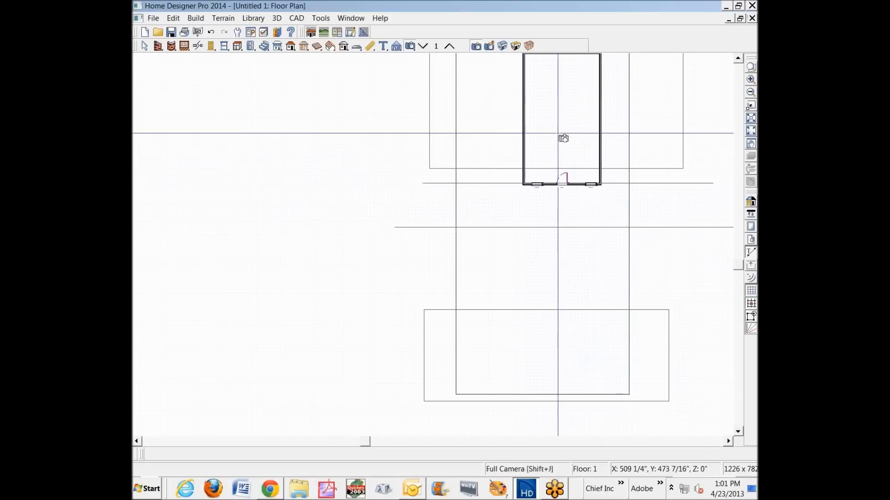
View the door wall through a new full camera inside the building, close it, and create another from the lowered ground outside
{"action": "left_click_drag", "start_coordinate": [560, 90], "coordinate": [577, 246]}
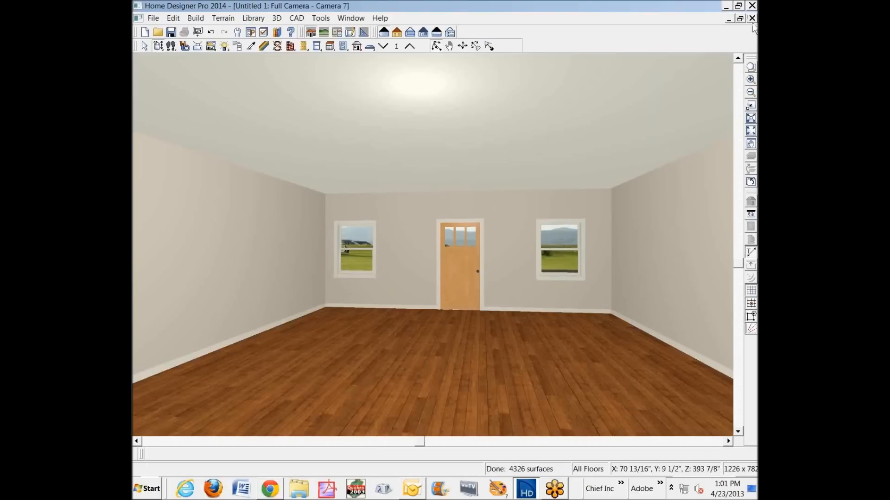
{"action": "left_click", "coordinate": [752, 18]}
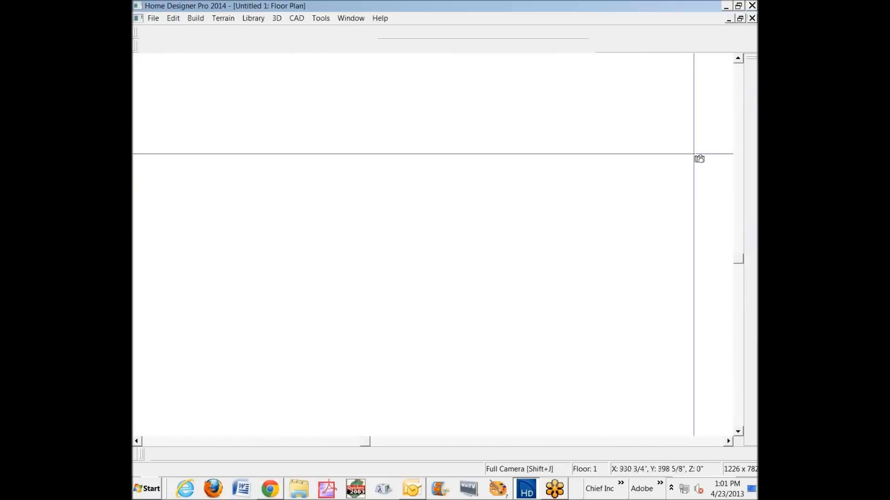
{"action": "left_click_drag", "start_coordinate": [538, 387], "coordinate": [546, 191]}
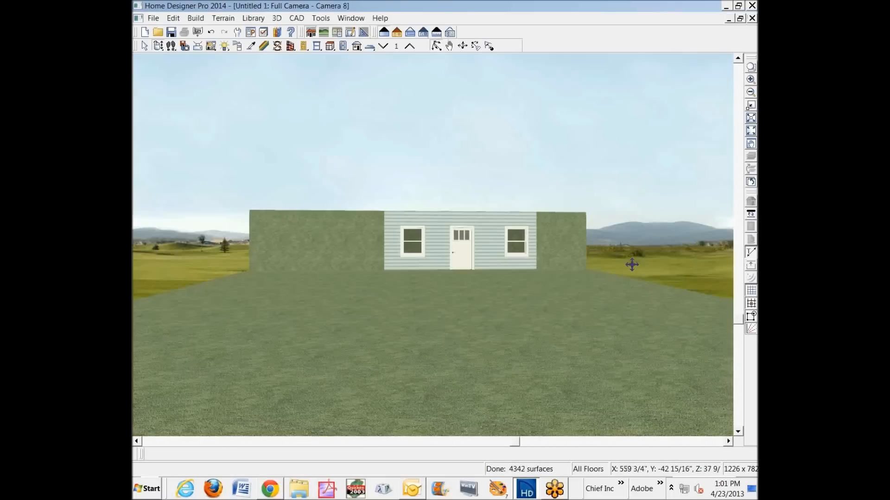
Zoom in on the end wall, temporarily remove the terrain surface to expose the foundation, restore it and return to object selection
{"action": "left_click_drag", "start_coordinate": [388, 235], "coordinate": [307, 92]}
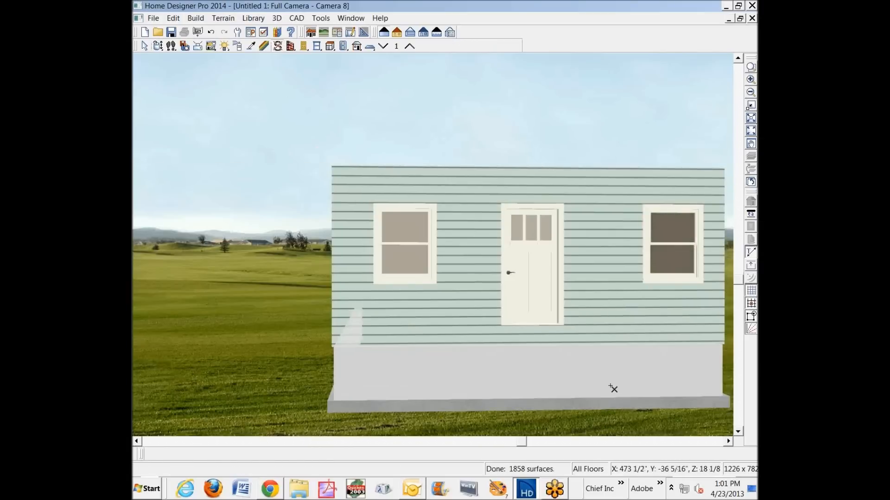
{"action": "left_click", "coordinate": [291, 260]}
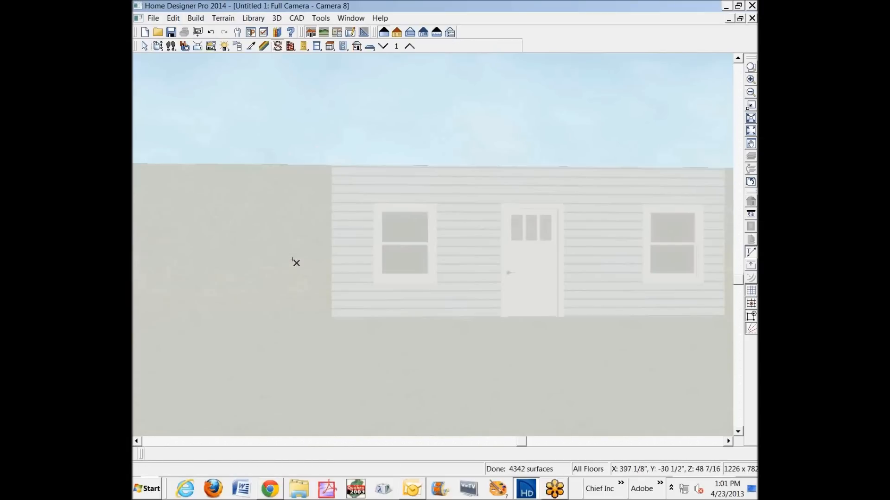
{"action": "key", "text": "space"}
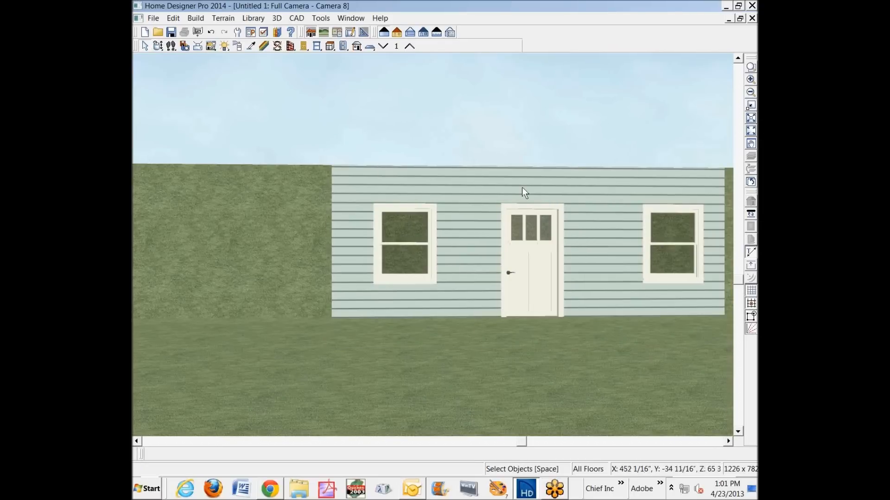
Orbit the exterior camera around the end wall to inspect the terrain drop beside the building from an angle and slightly above
{"action": "left_click", "coordinate": [158, 46]}
{"action": "left_click_drag", "start_coordinate": [464, 156], "coordinate": [351, 159]}
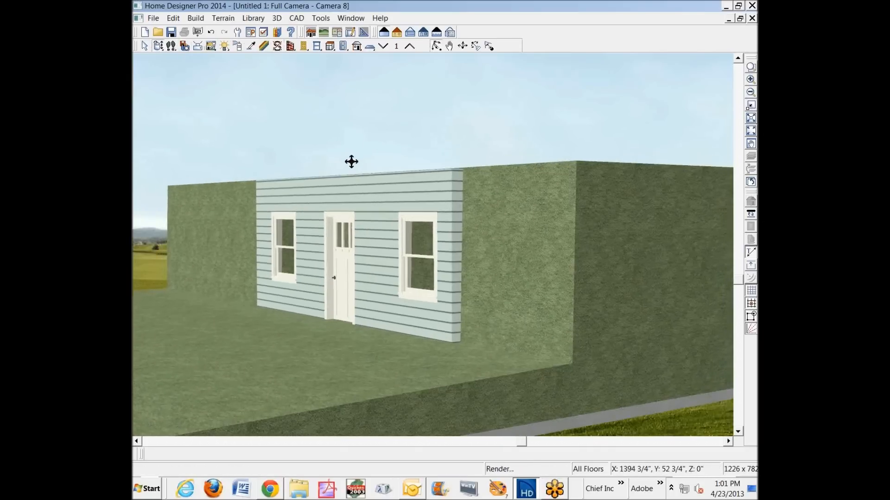
{"action": "mouse_move", "coordinate": [429, 212]}
{"action": "left_mouse_down"}
{"action": "mouse_move", "coordinate": [367, 236]}
{"action": "mouse_move", "coordinate": [377, 221]}
{"action": "mouse_move", "coordinate": [428, 216]}
{"action": "left_mouse_up"}
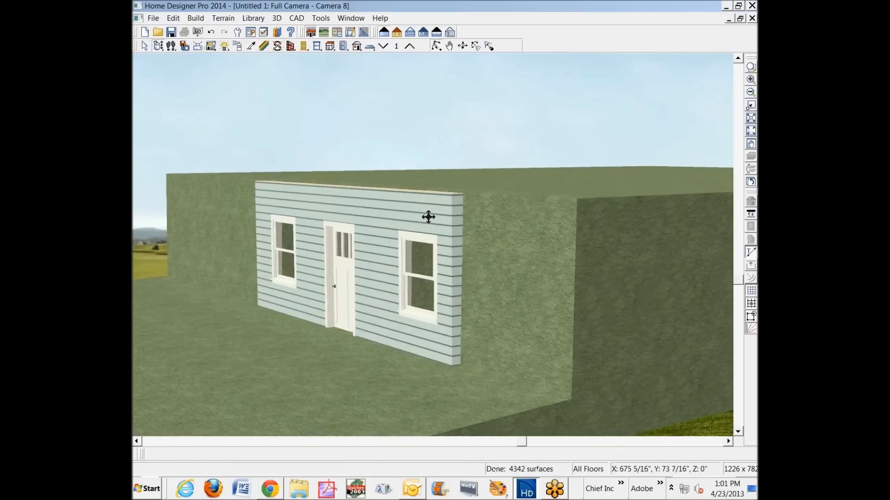